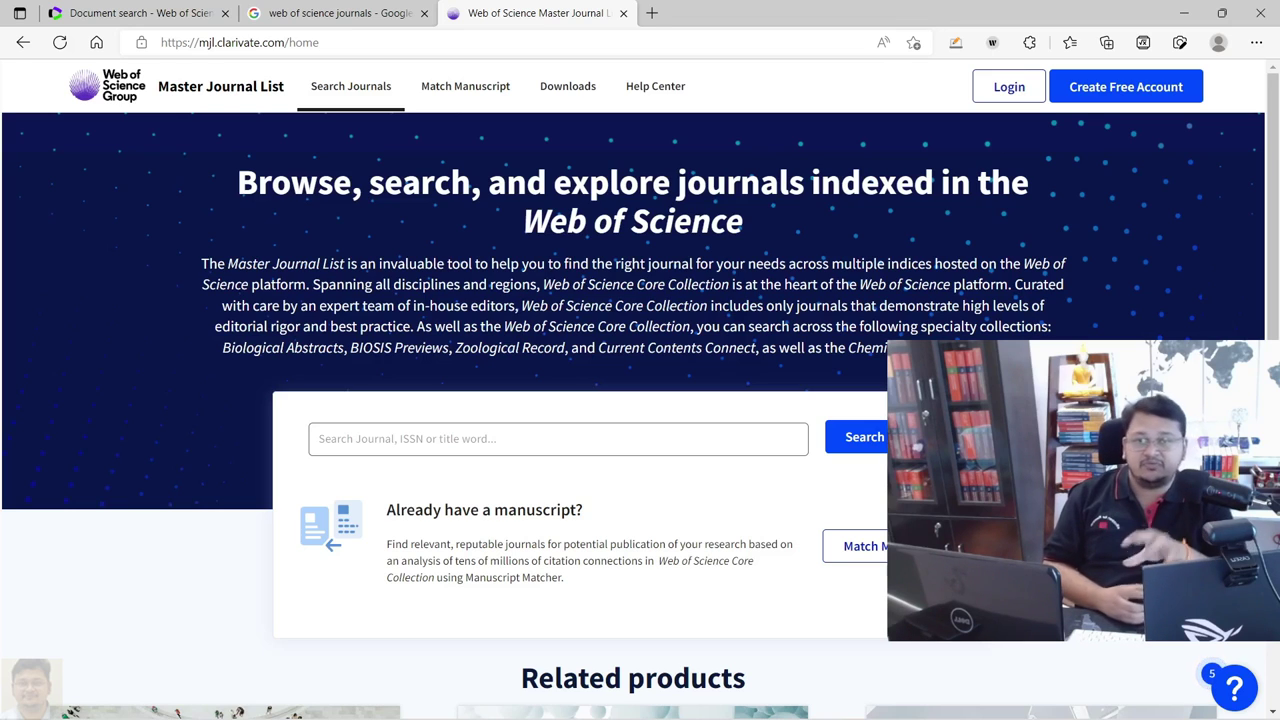
# - In Journal search.txt in Notepad, select the manuscript title line
pyautogui.moveTo(627, 700)
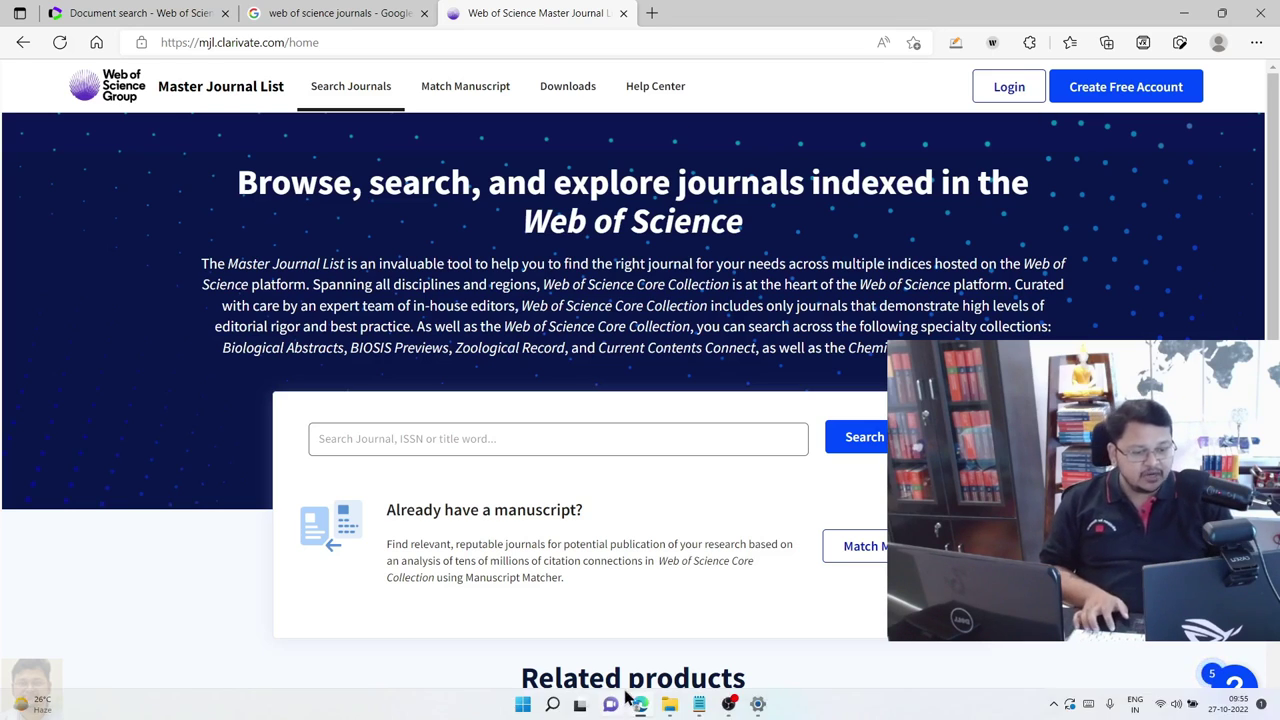
pyautogui.click(699, 704)
pyautogui.click(700, 312)
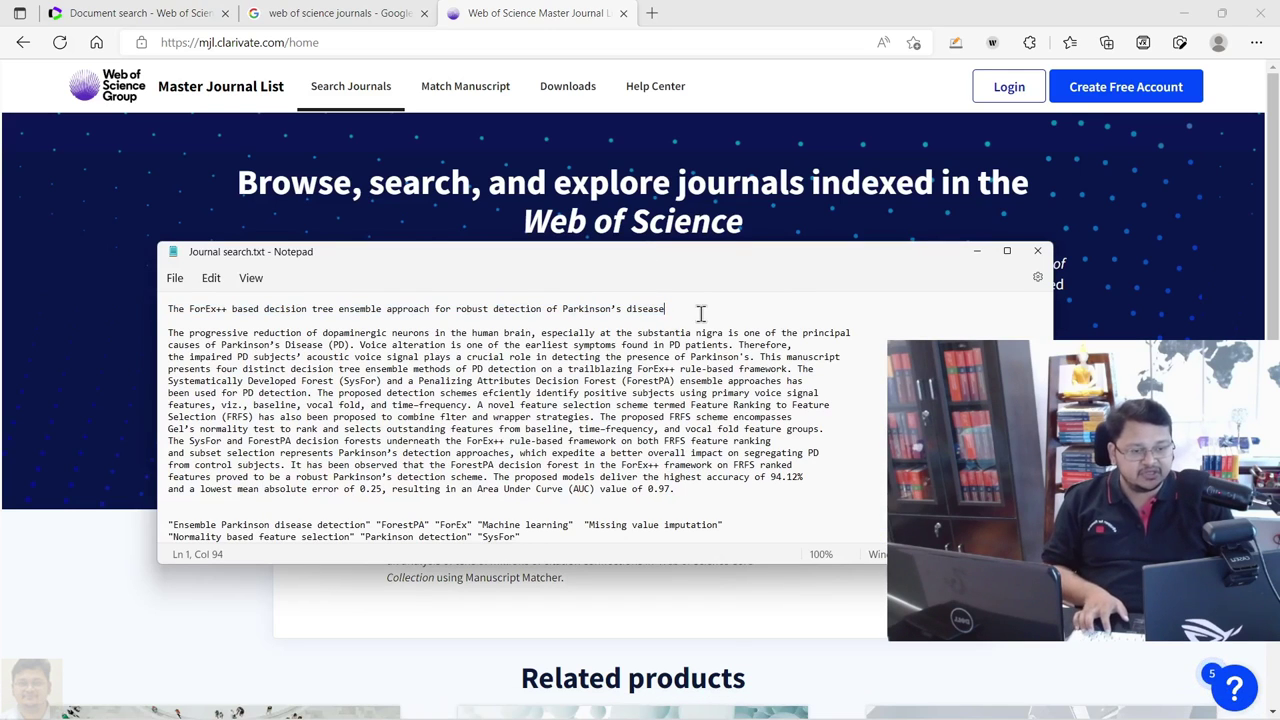
pyautogui.tripleClick(700, 312)
pyautogui.hotkey('ctrl', 'c')
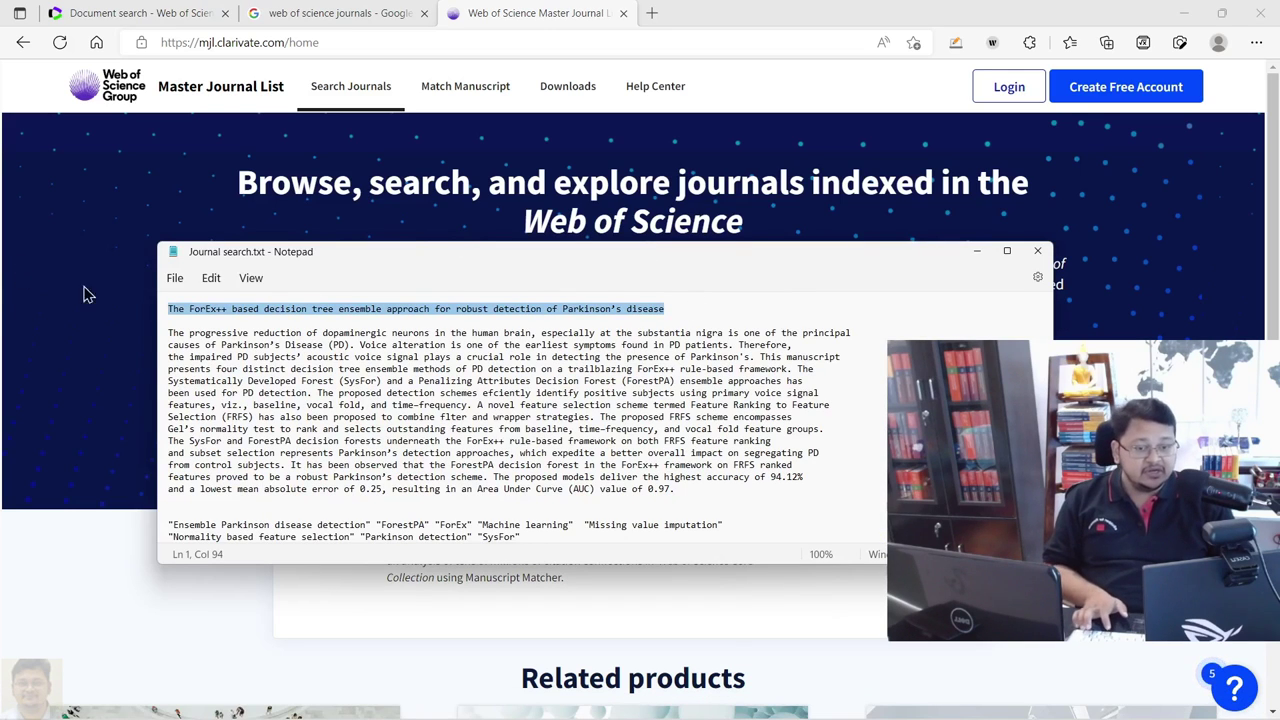
# - Return to the Master Journal List page and focus its empty journal search field
pyautogui.click(54, 606)
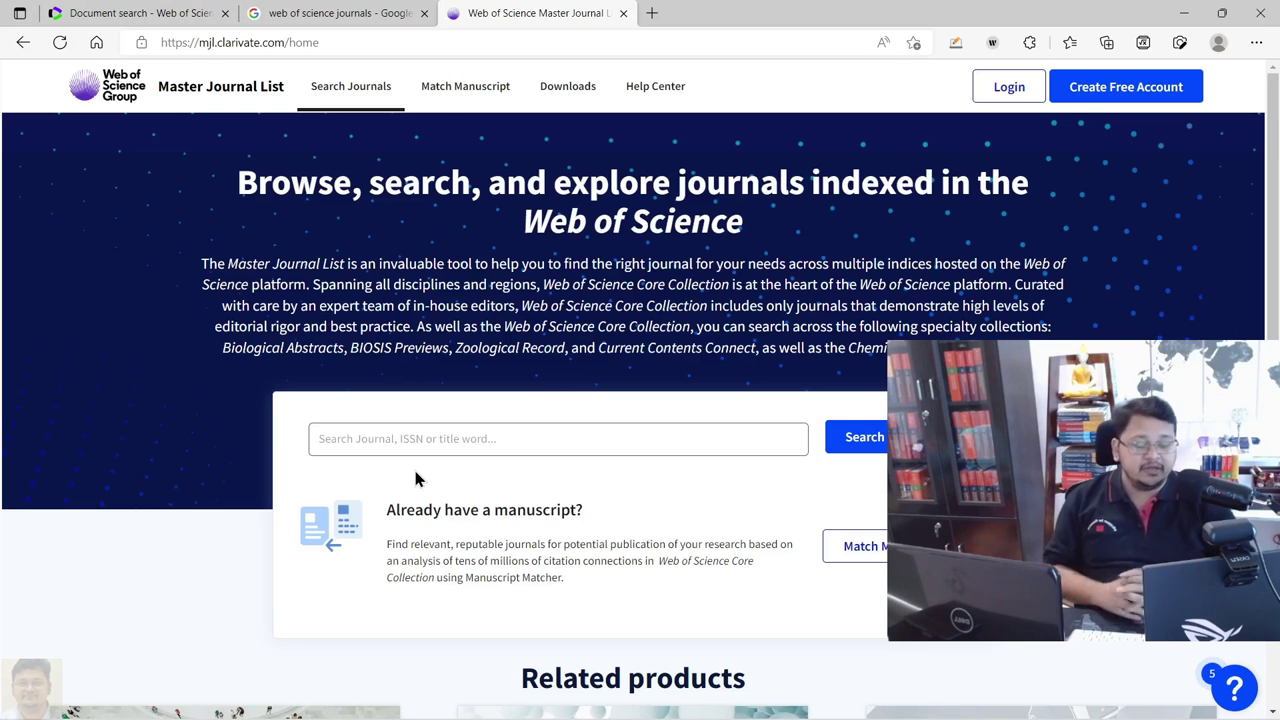
pyautogui.click(366, 442)
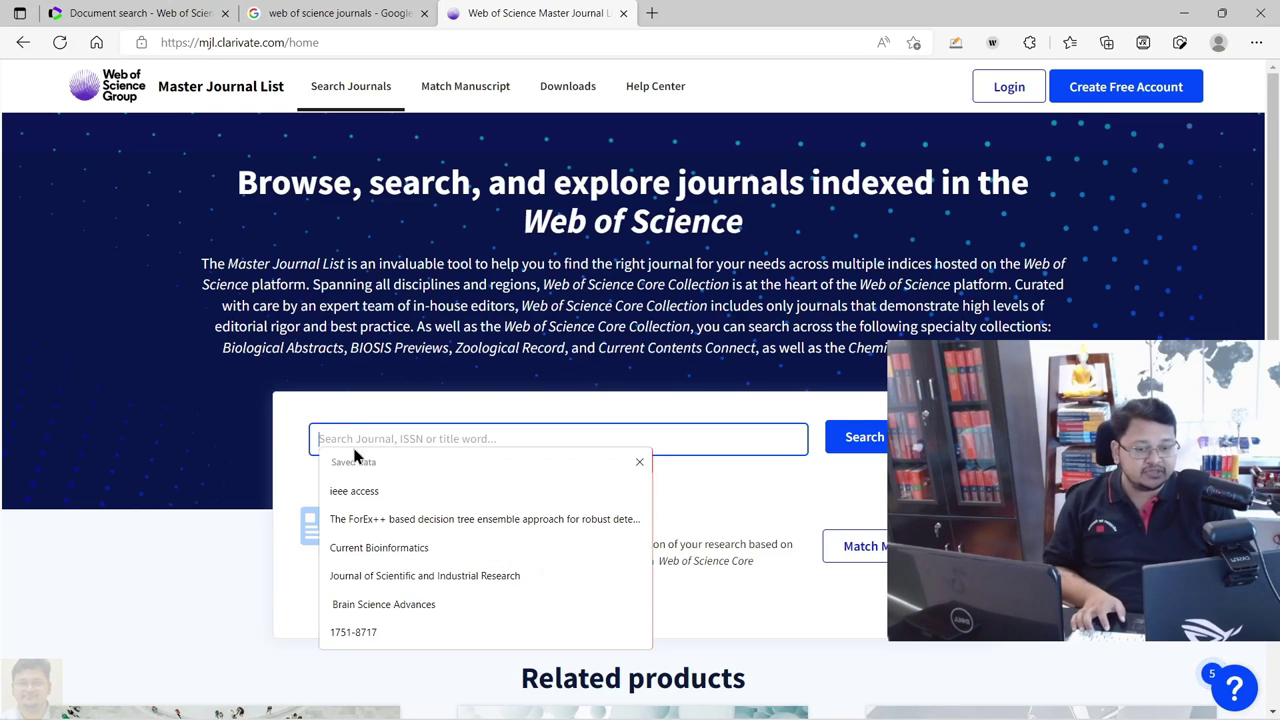
pyautogui.click(207, 597)
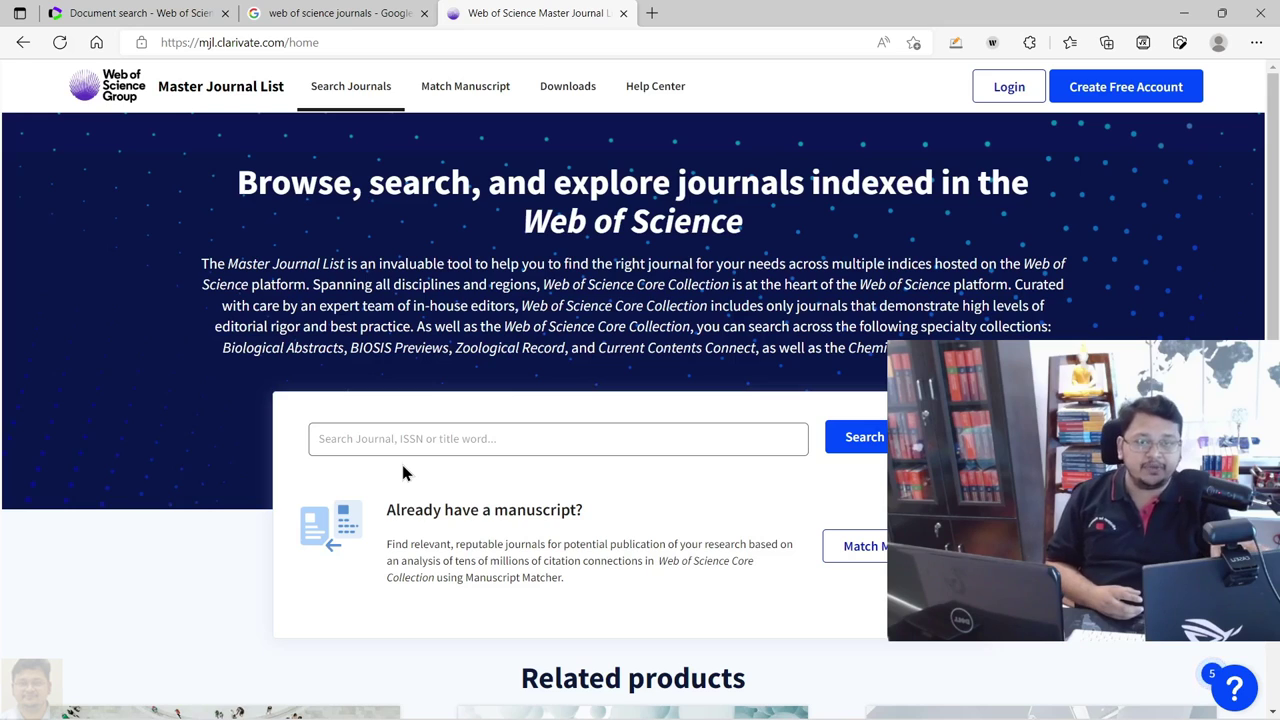
pyautogui.click(354, 43)
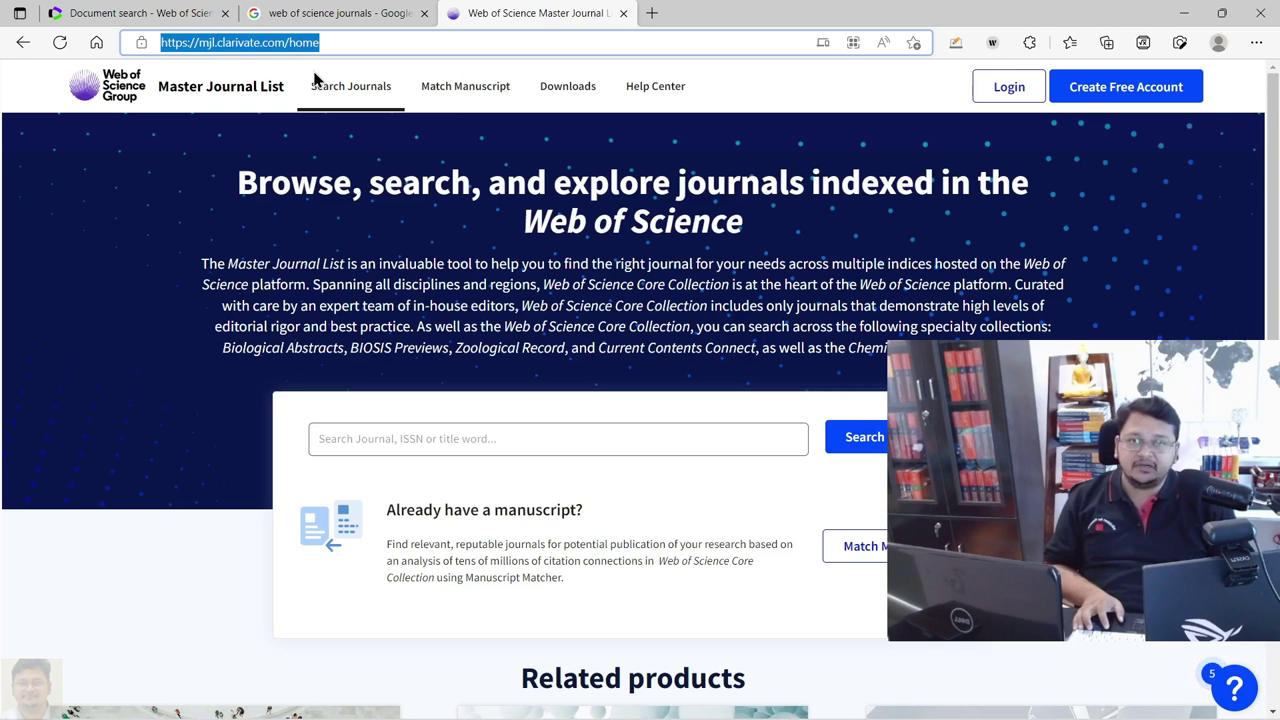
pyautogui.click(313, 12)
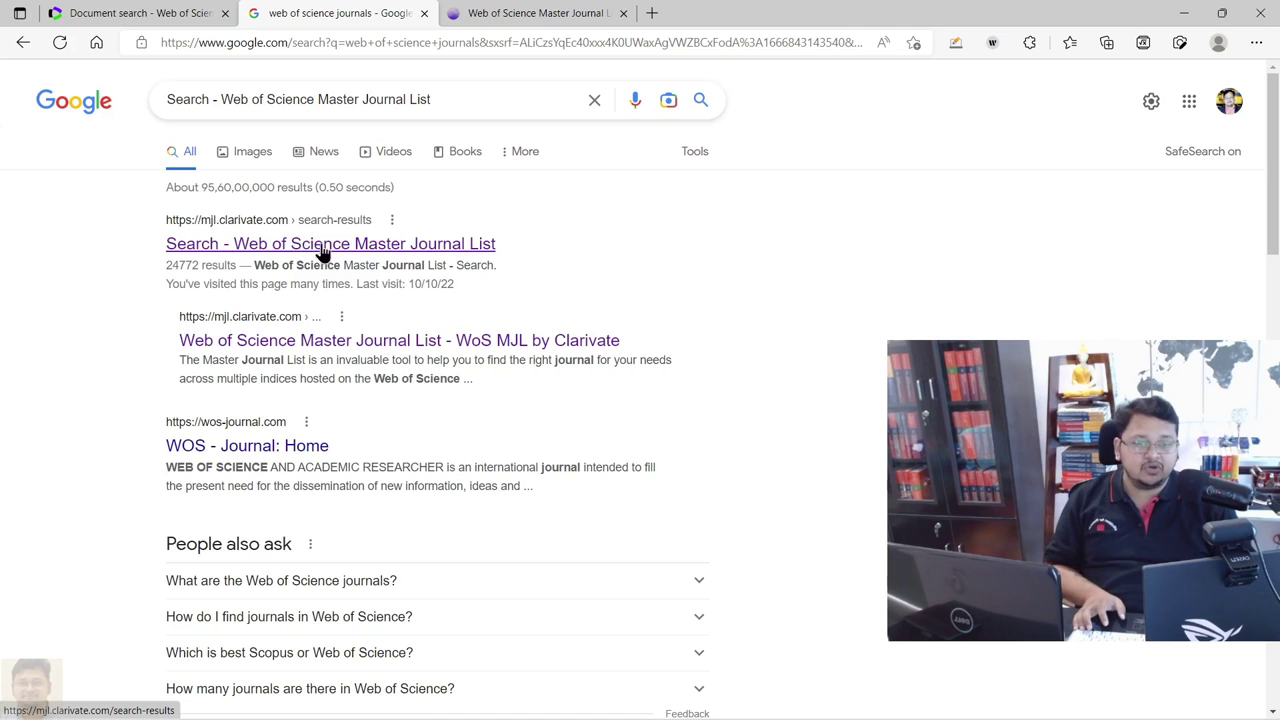
pyautogui.click(532, 12)
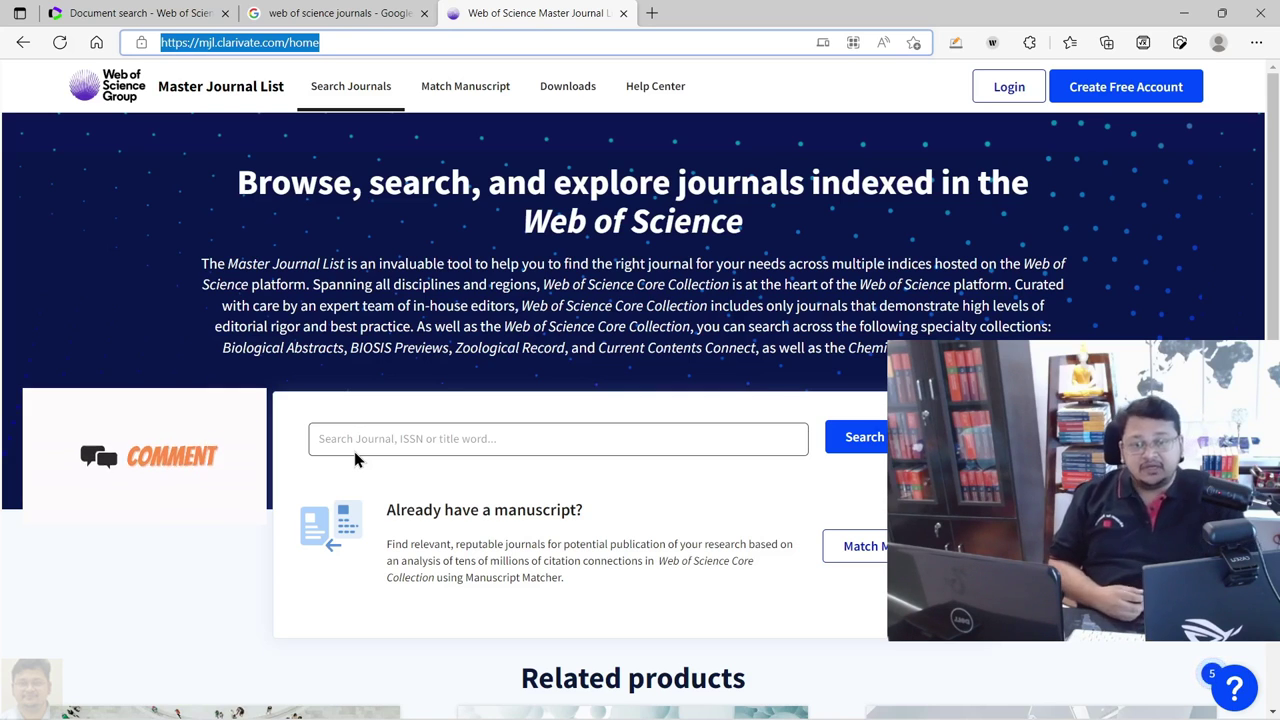
# - Close the Document search - Web of Science tab and go back to the Master Journal List tab
pyautogui.click(87, 10)
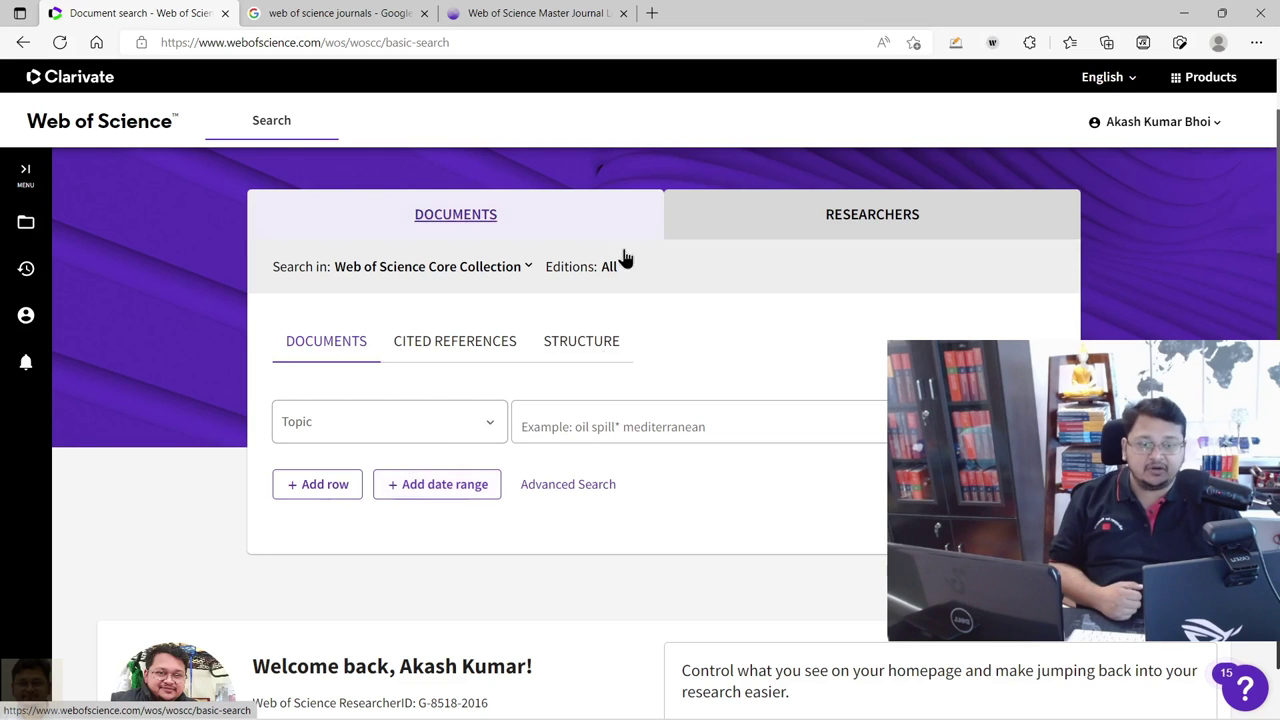
pyautogui.click(225, 13)
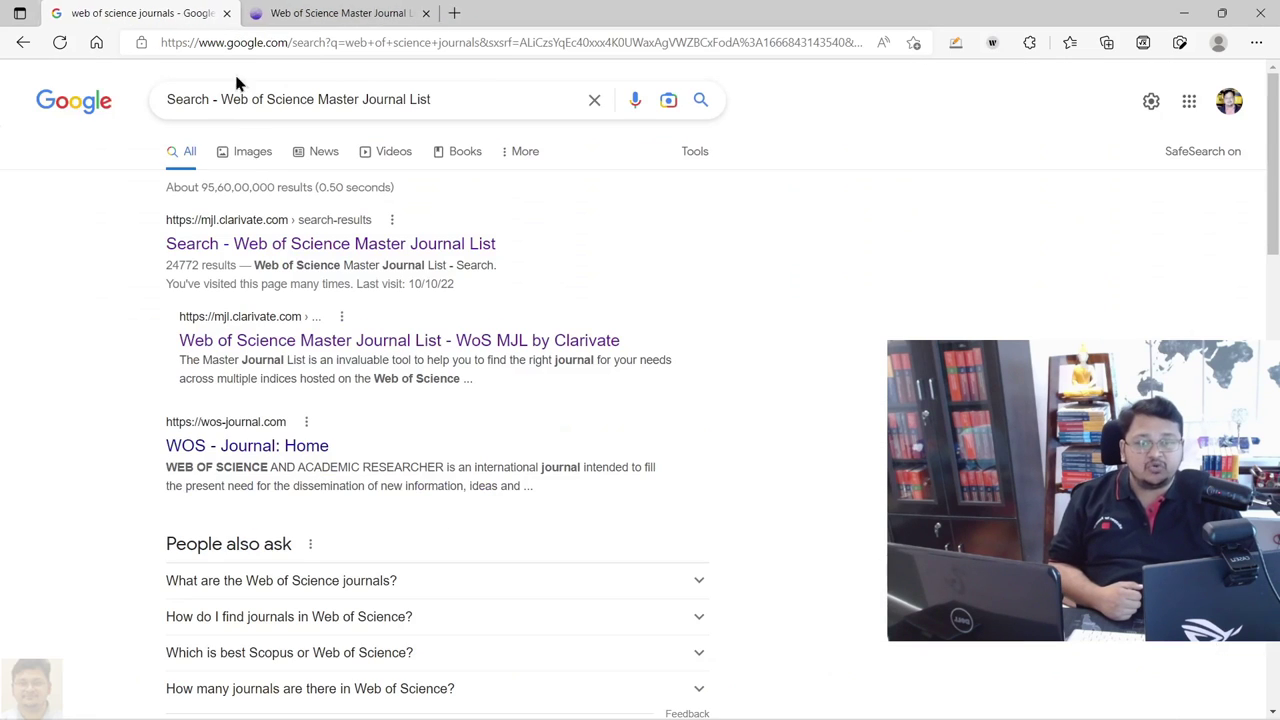
pyautogui.click(310, 12)
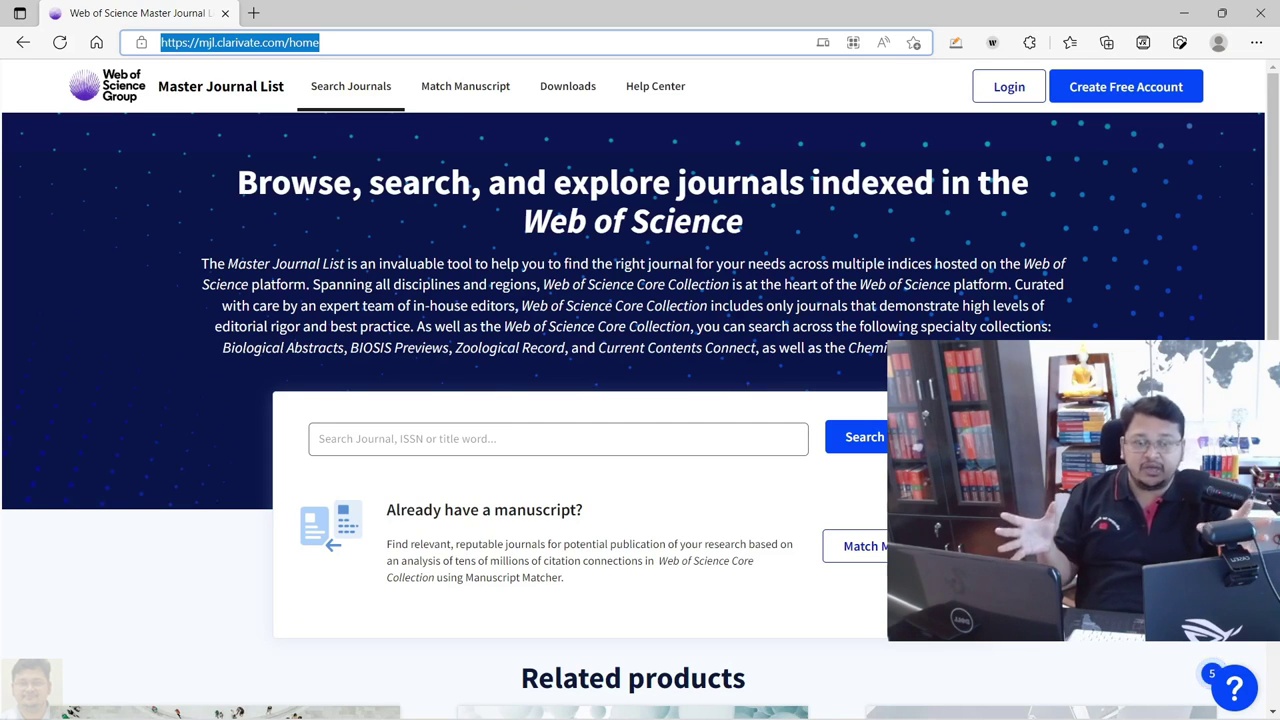
# - Paste the ForEx++ Parkinson's disease manuscript title into the journal search box and run the search
pyautogui.click(597, 438)
pyautogui.hotkey('ctrl', 'v')
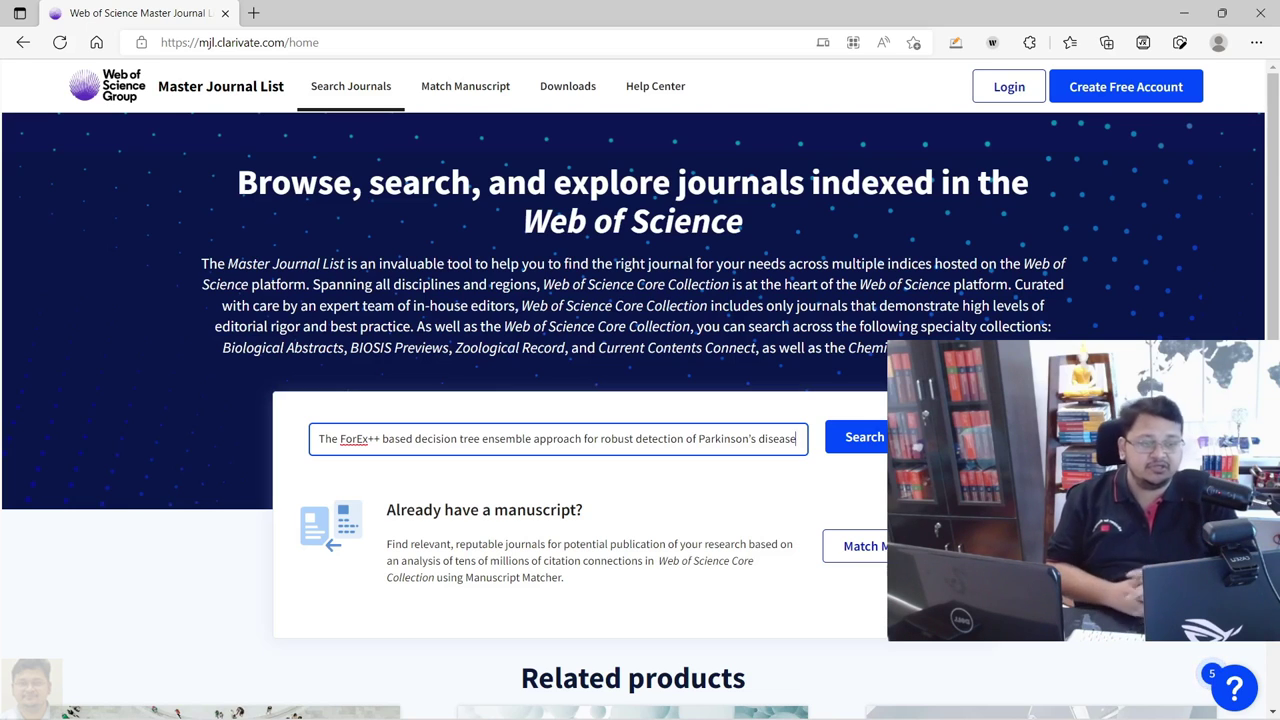
pyautogui.click(872, 446)
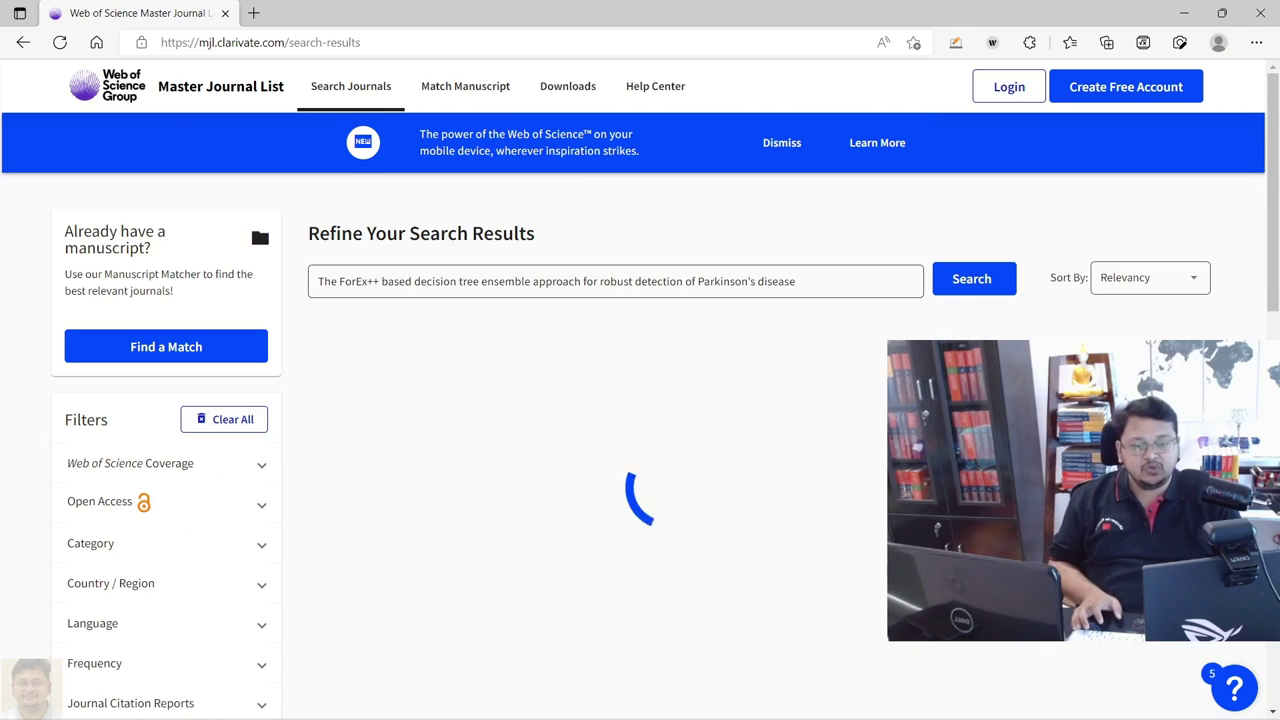
# - Highlight the 'Journals Relevant To' heading and browse page 1 of the 1,043 matching journals
pyautogui.scroll(-2, 714, 366)
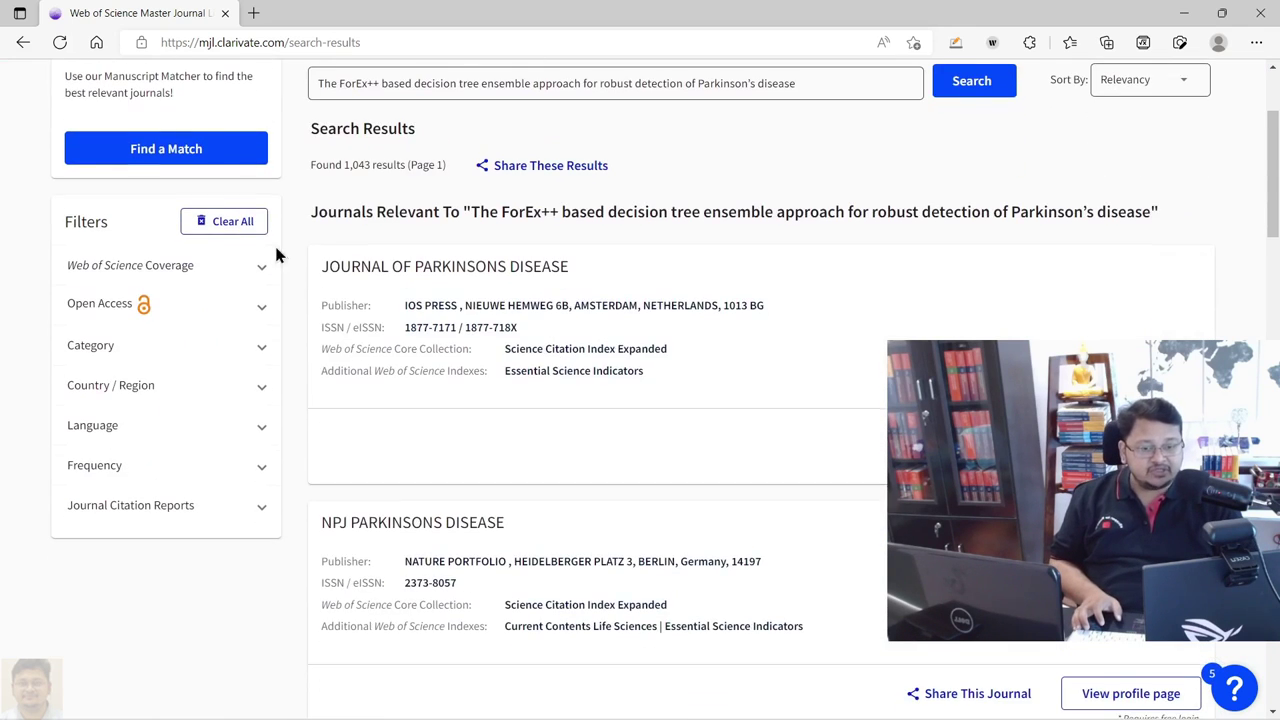
pyautogui.moveTo(310, 212); pyautogui.dragTo(1218, 222)
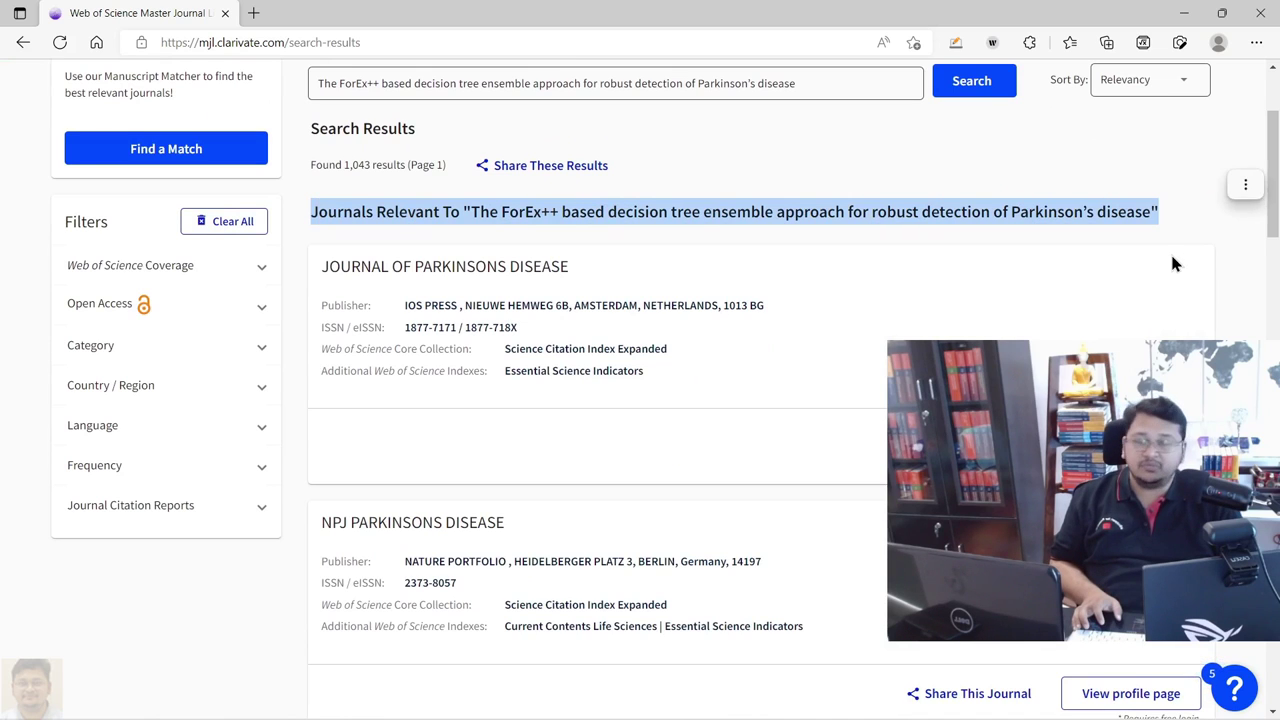
pyautogui.scroll(1, 1167, 265)
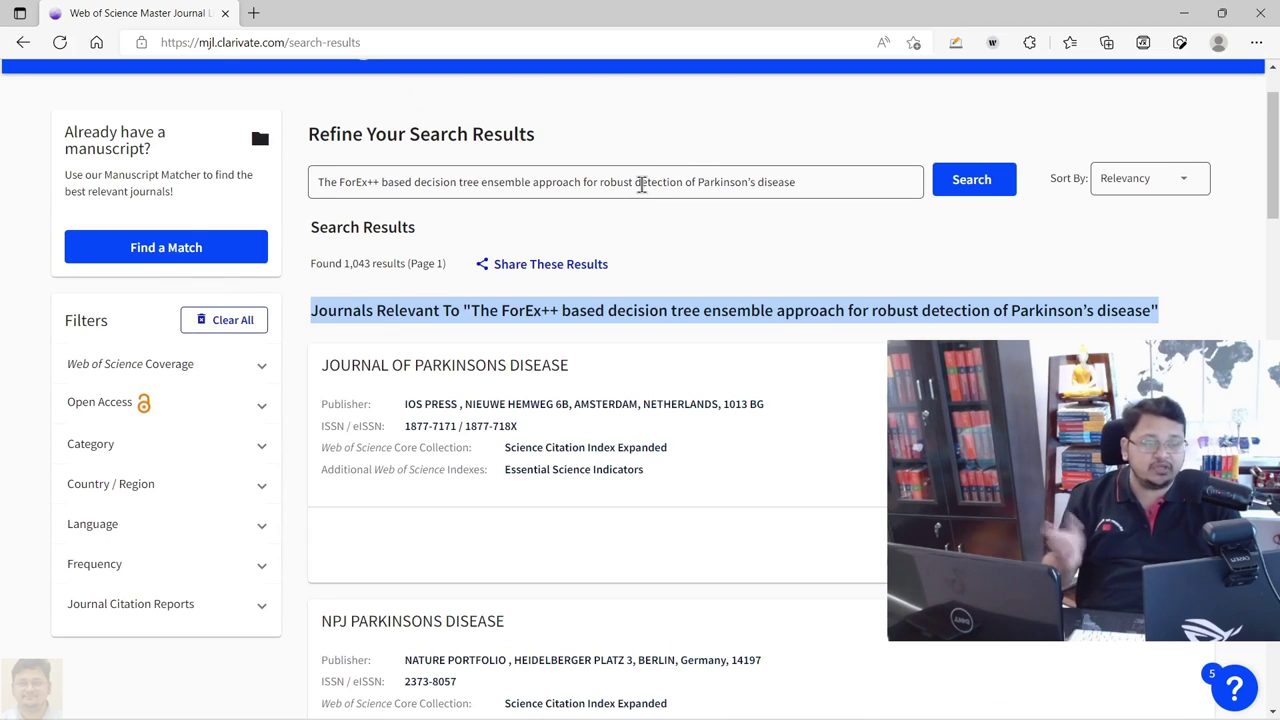
pyautogui.scroll(-2, 734, 306)
pyautogui.scroll(-13, 526, 289)
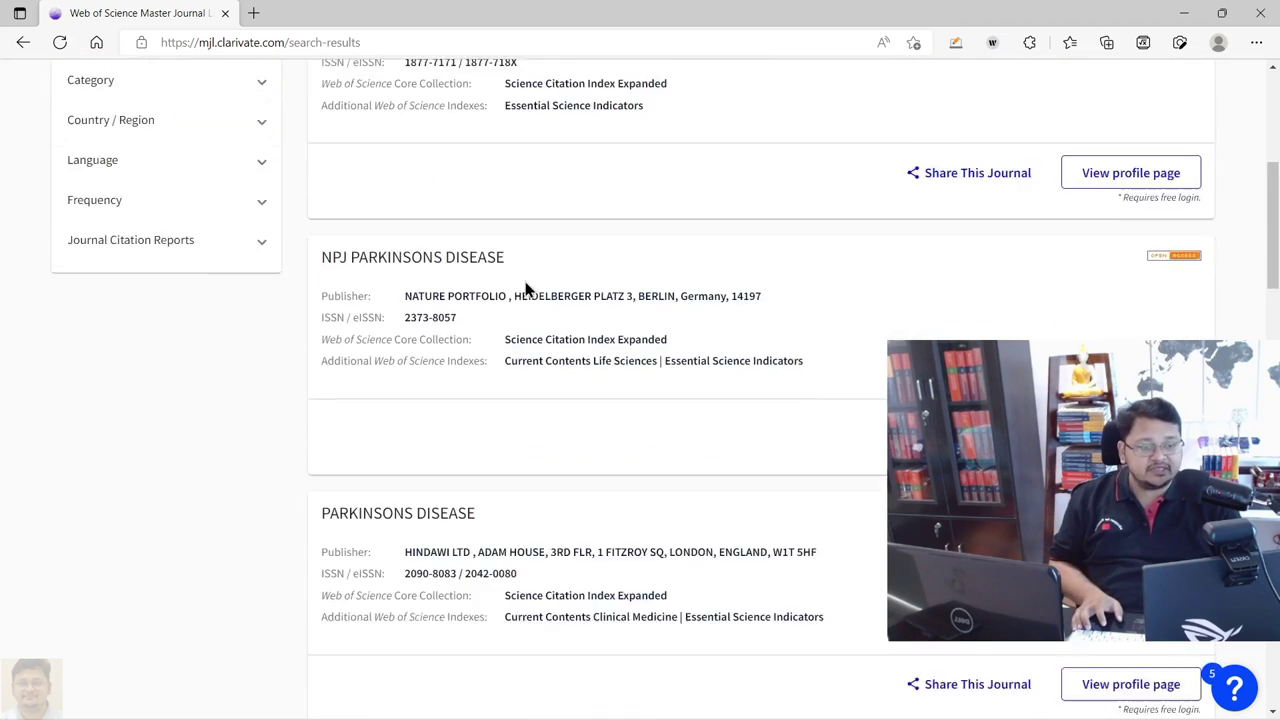
pyautogui.scroll(-10, 528, 290)
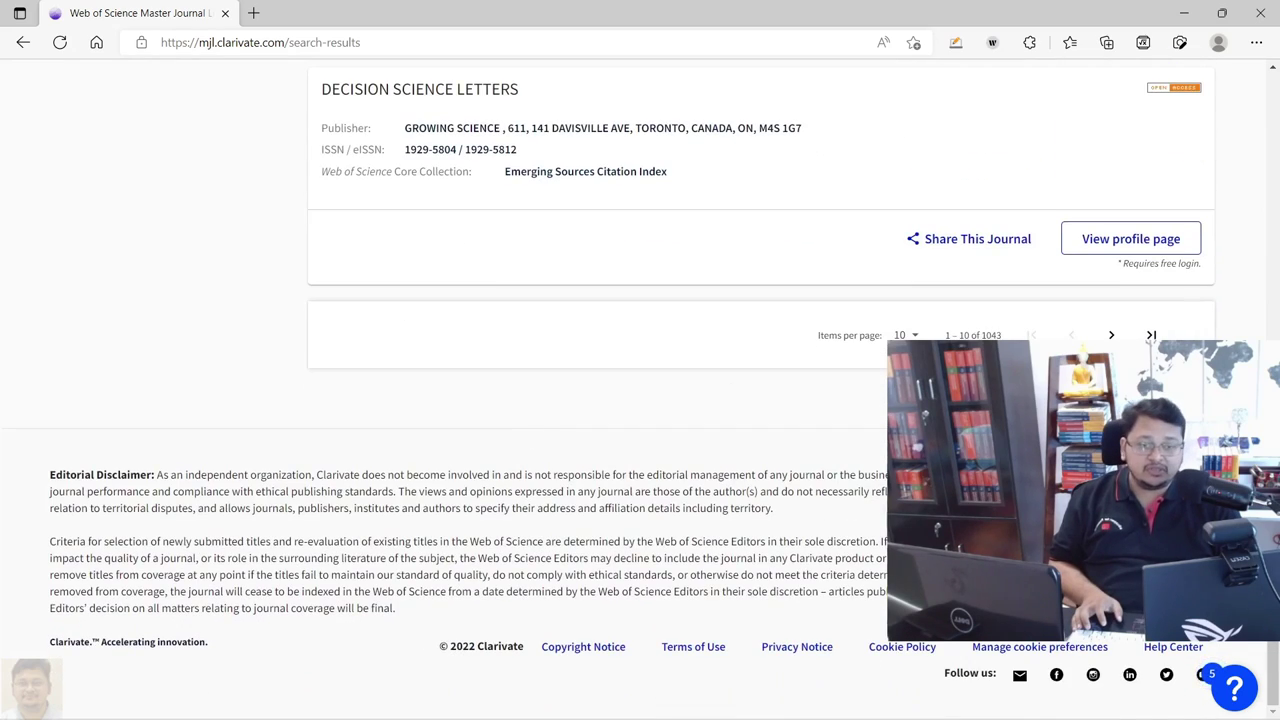
pyautogui.scroll(20, 850, 410)
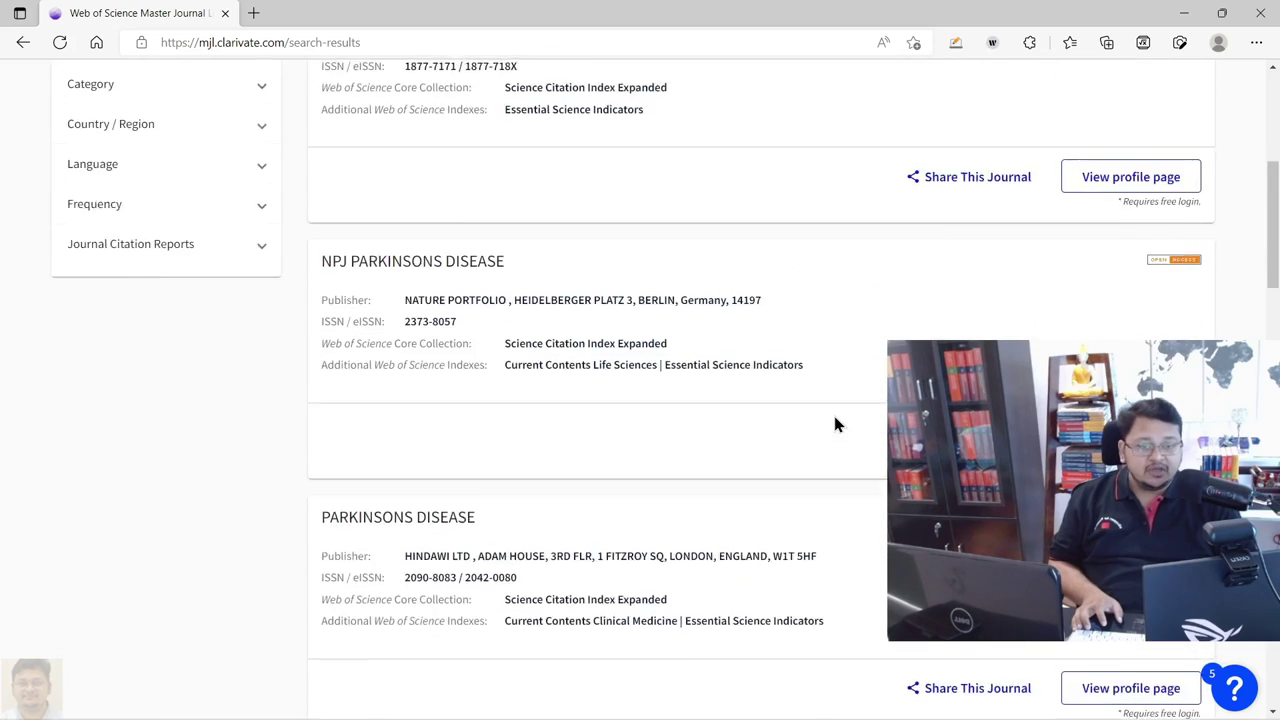
pyautogui.scroll(5, 834, 423)
pyautogui.scroll(-1, 686, 473)
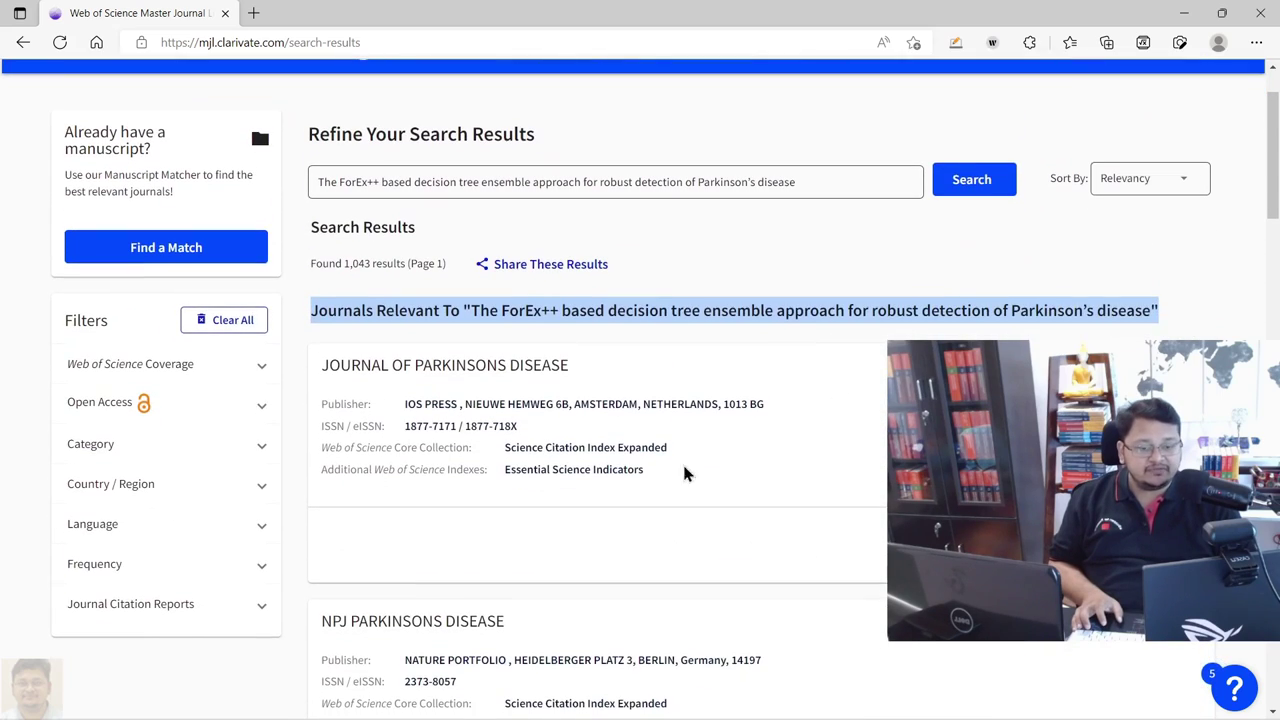
pyautogui.click(345, 550)
# - Highlight 'ForEx++ based' in the query and the top result's Science Citation Index Expanded coverage
pyautogui.moveTo(340, 182); pyautogui.dragTo(797, 182)
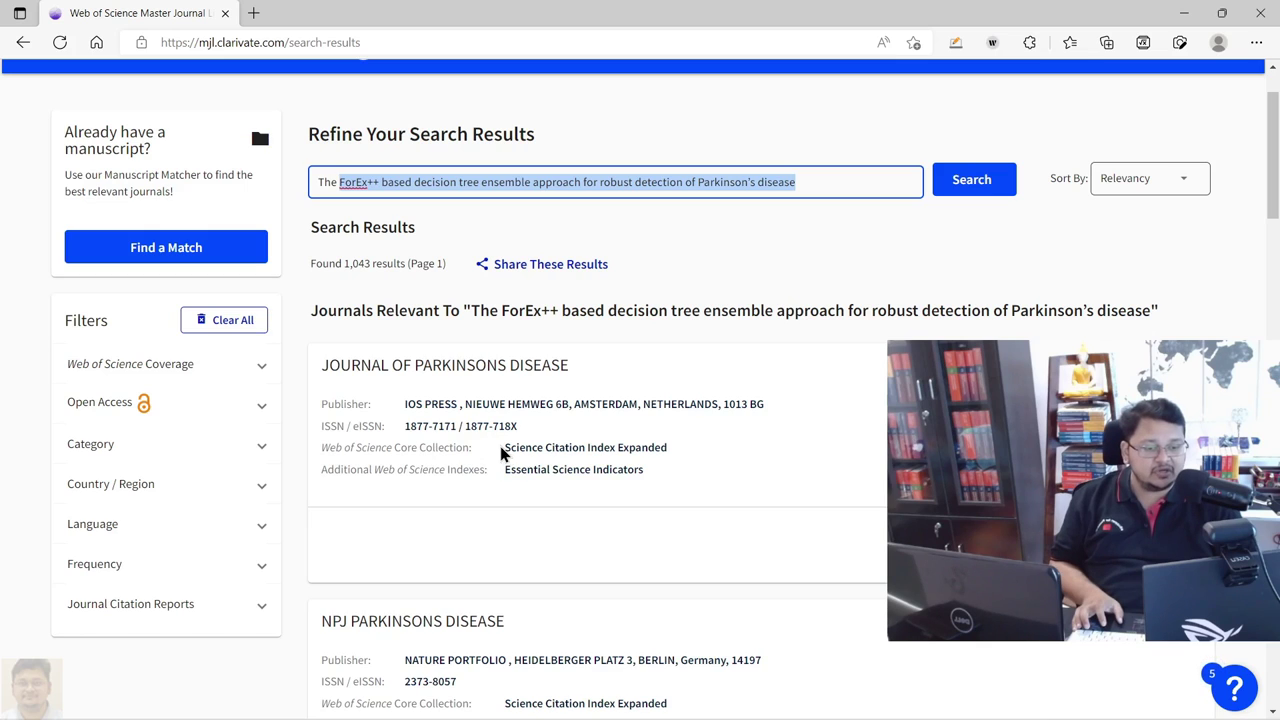
pyautogui.moveTo(502, 452); pyautogui.dragTo(726, 448)
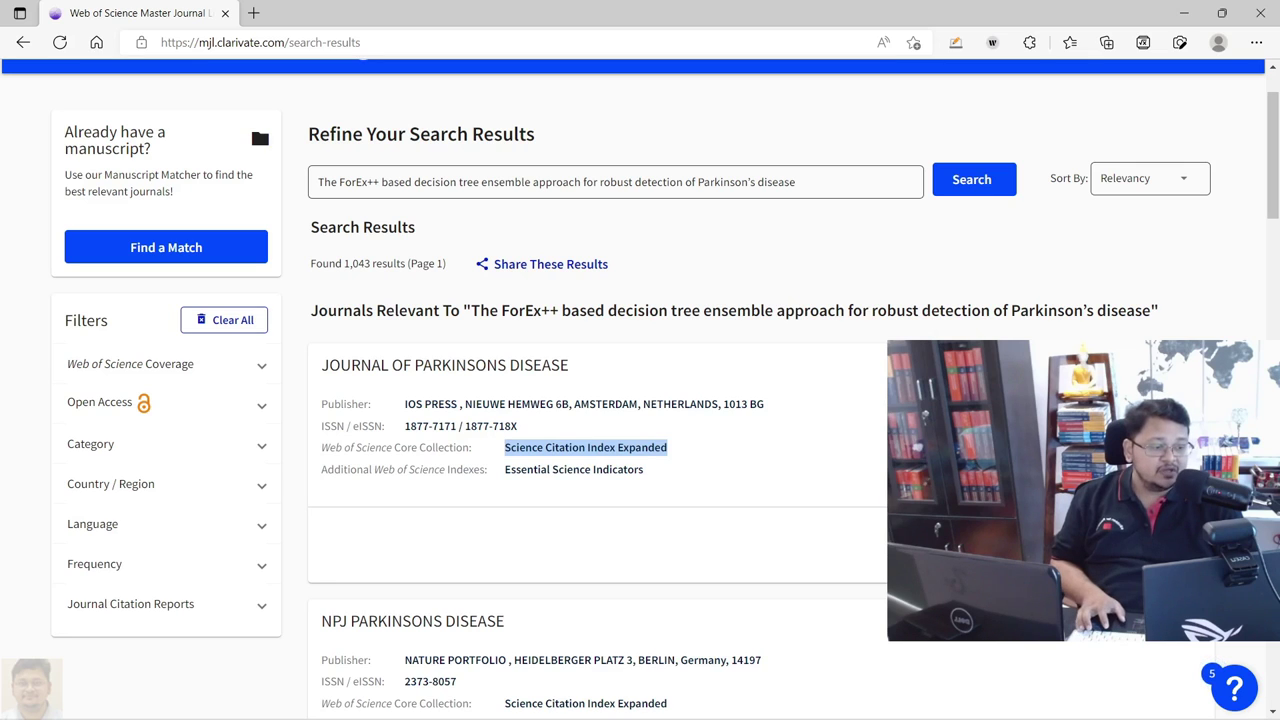
# - Open the Journal of Parkinsons Disease profile, then go back past sign-in to the results
pyautogui.click(1150, 545)
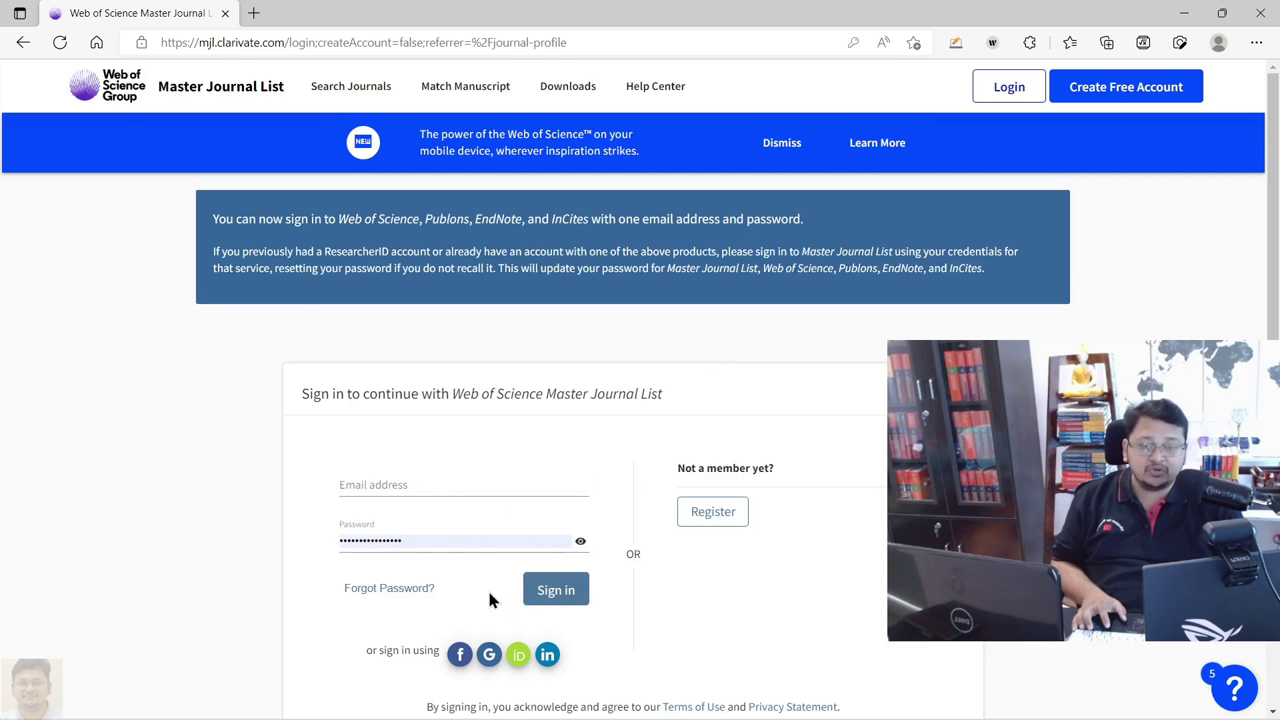
pyautogui.click(20, 43)
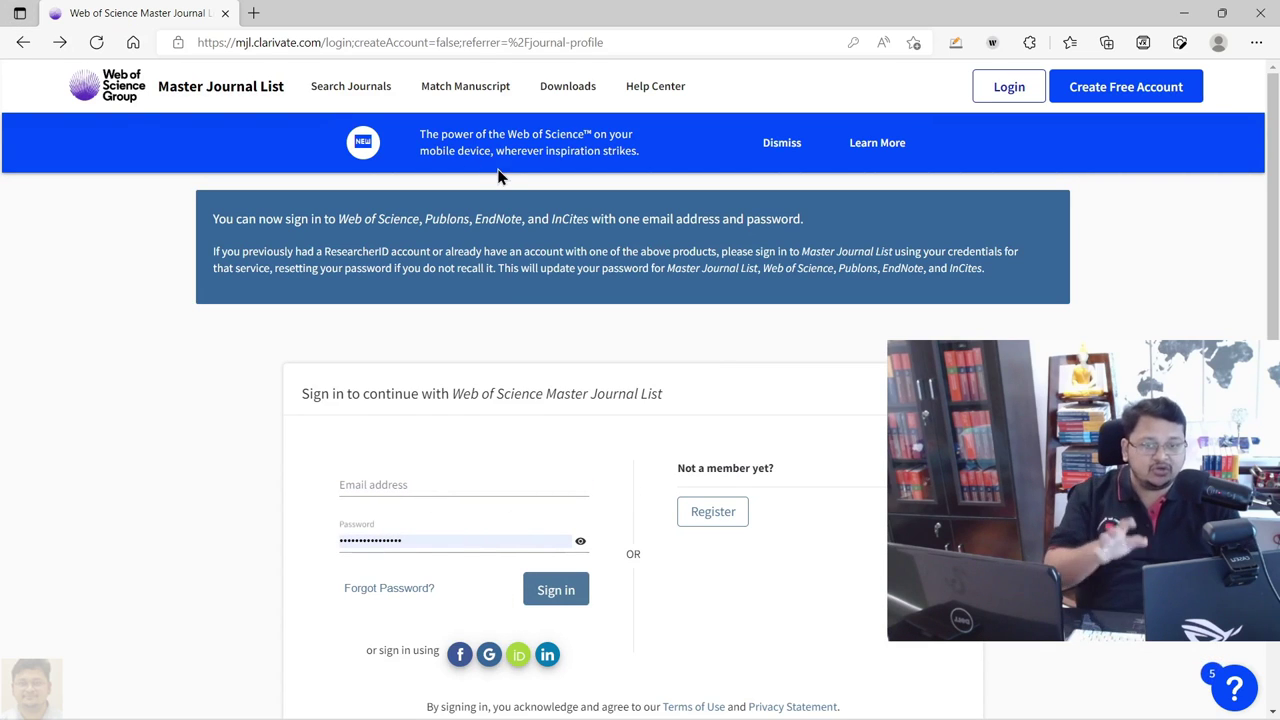
pyautogui.click(20, 43)
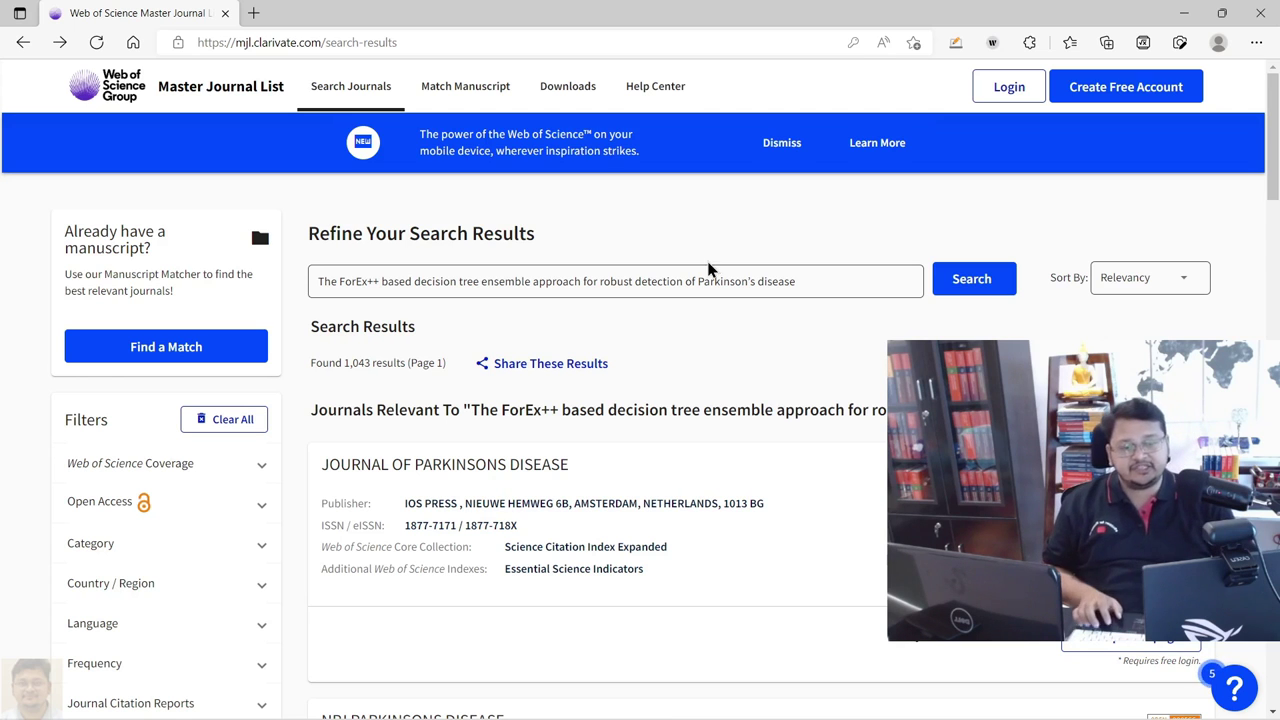
pyautogui.scroll(-5, 740, 390)
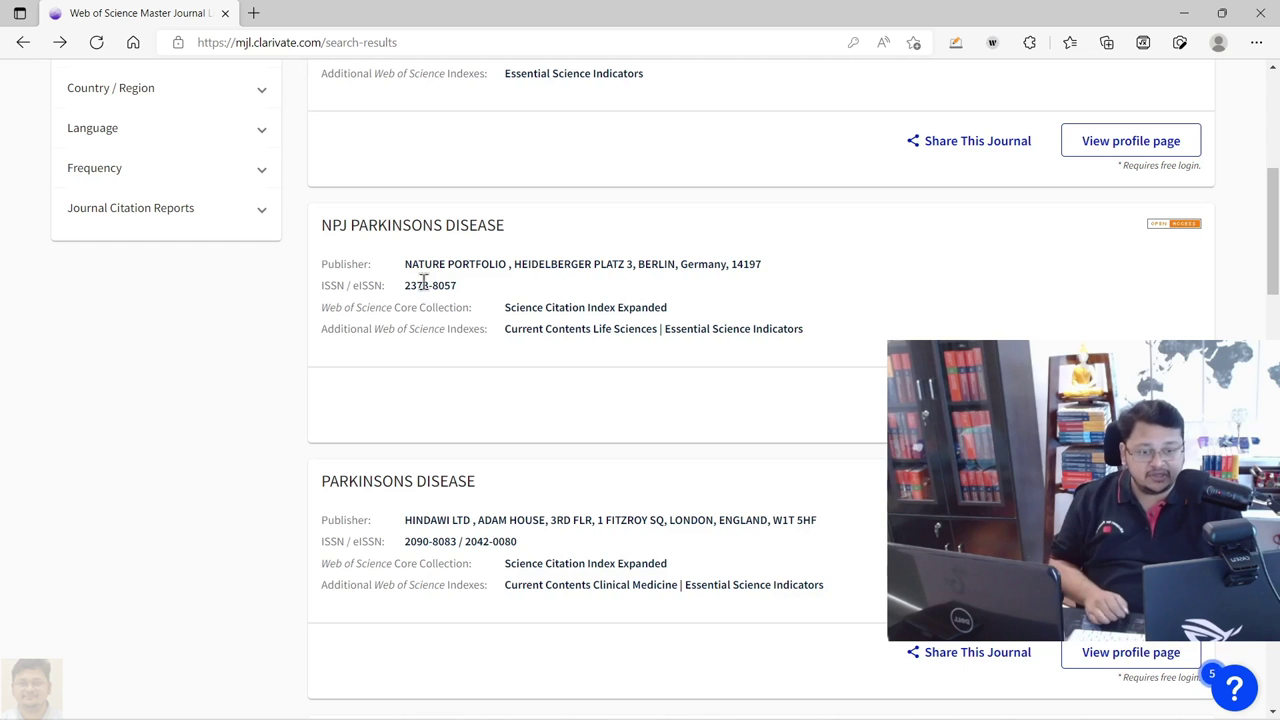
pyautogui.scroll(5, 420, 300)
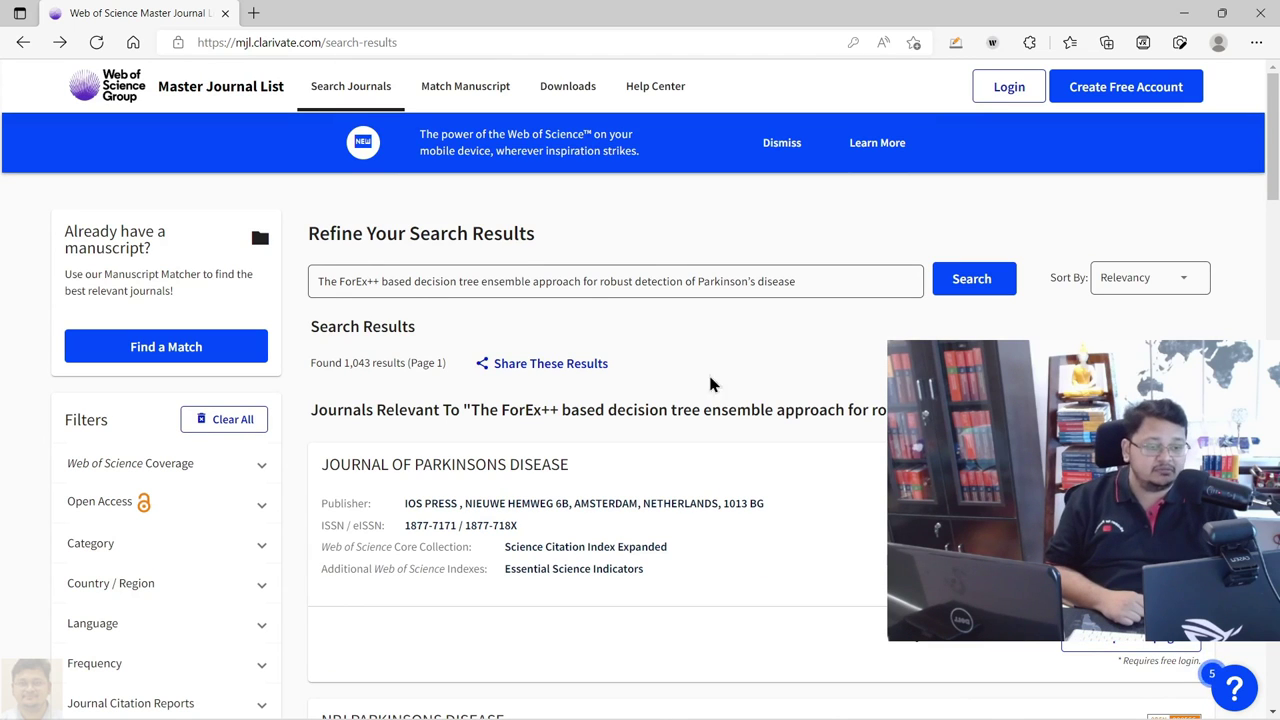
pyautogui.scroll(-5, 726, 338)
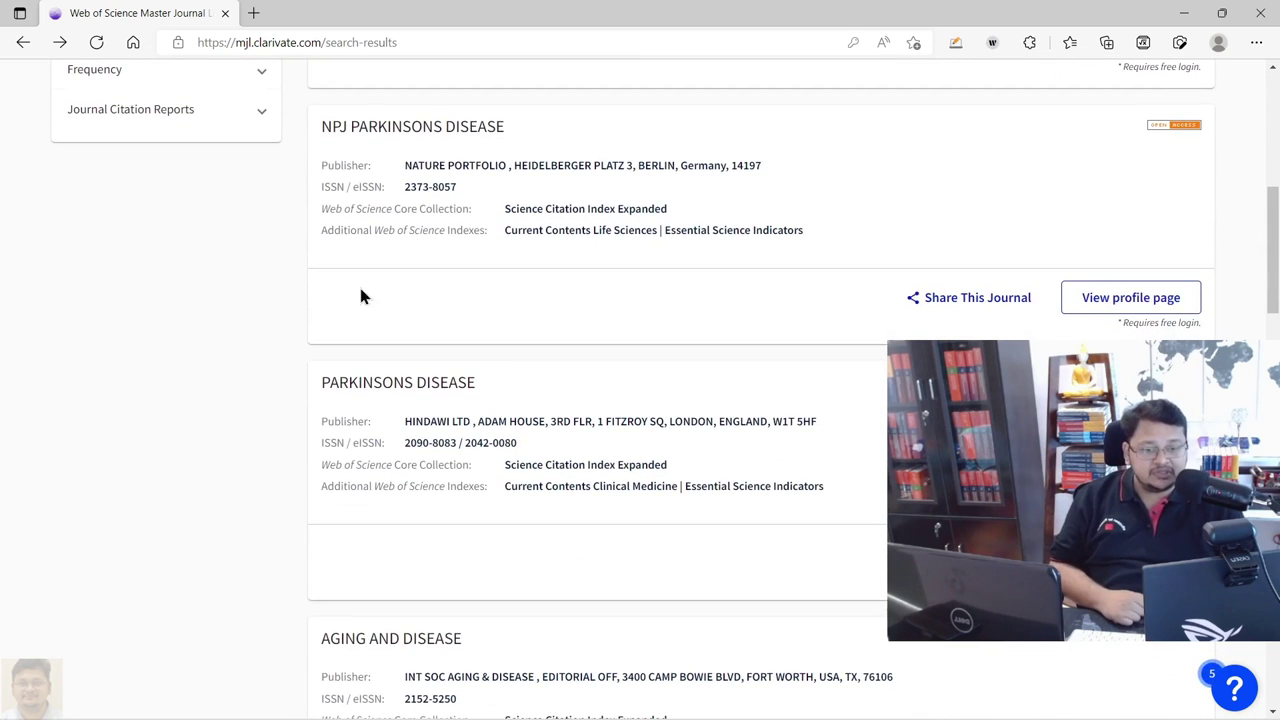
pyautogui.scroll(-4, 362, 218)
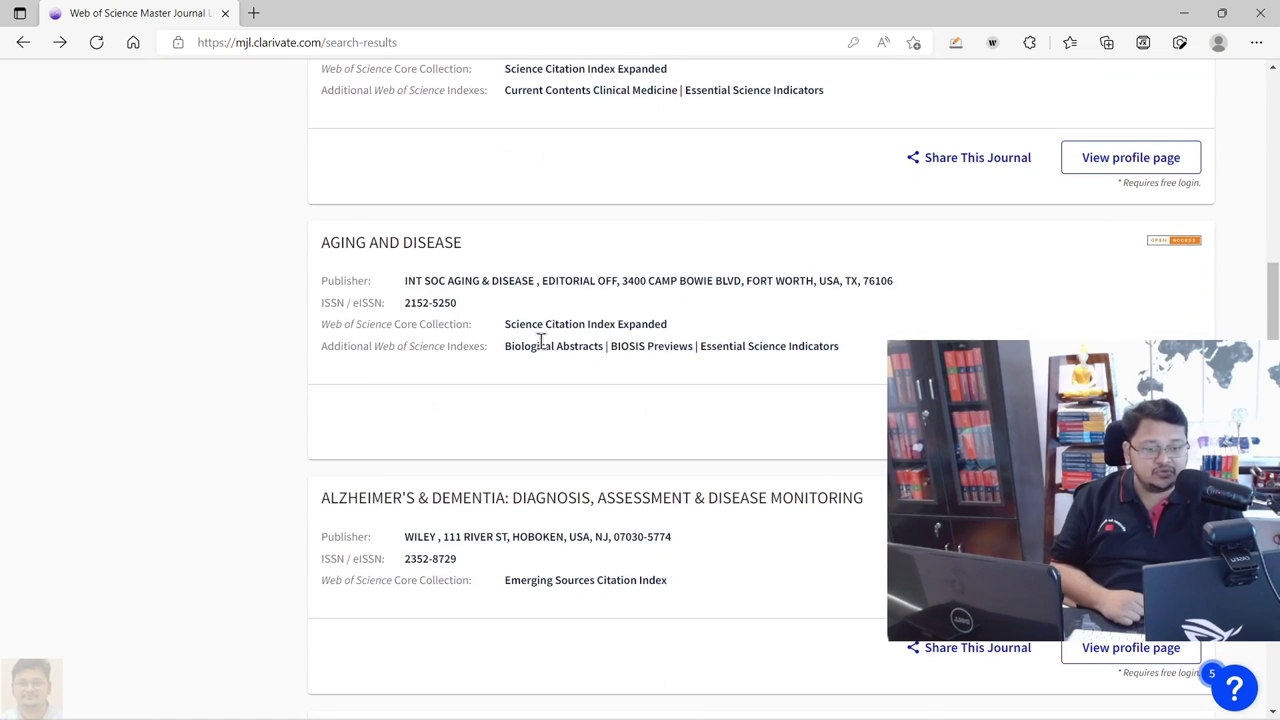
pyautogui.moveTo(503, 324); pyautogui.dragTo(668, 324)
pyautogui.scroll(-2, 731, 497)
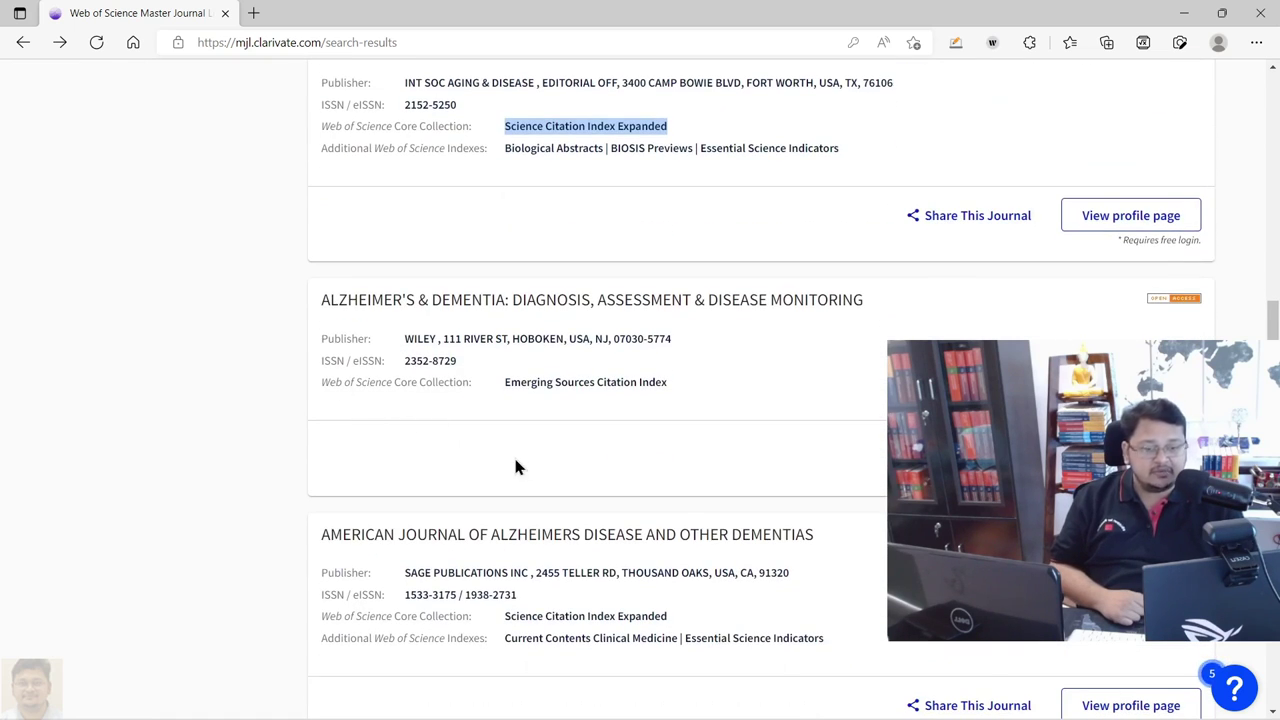
pyautogui.scroll(15, 490, 395)
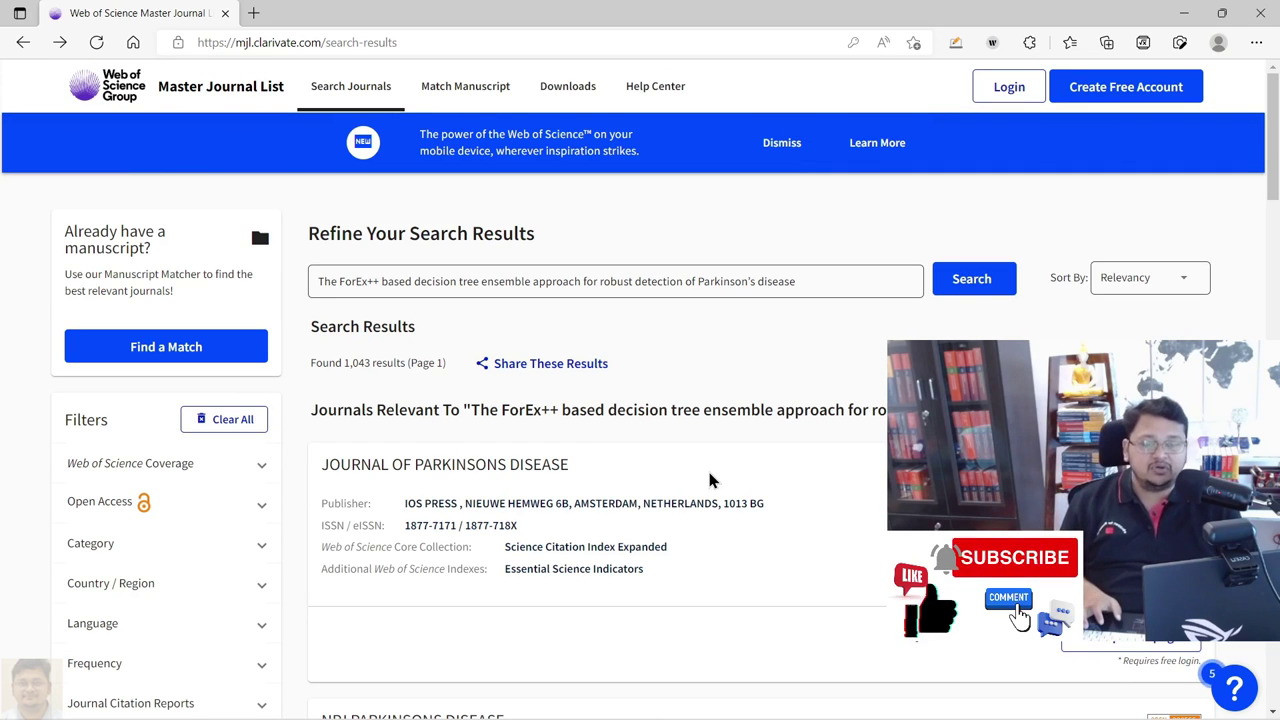
pyautogui.scroll(-2, 352, 423)
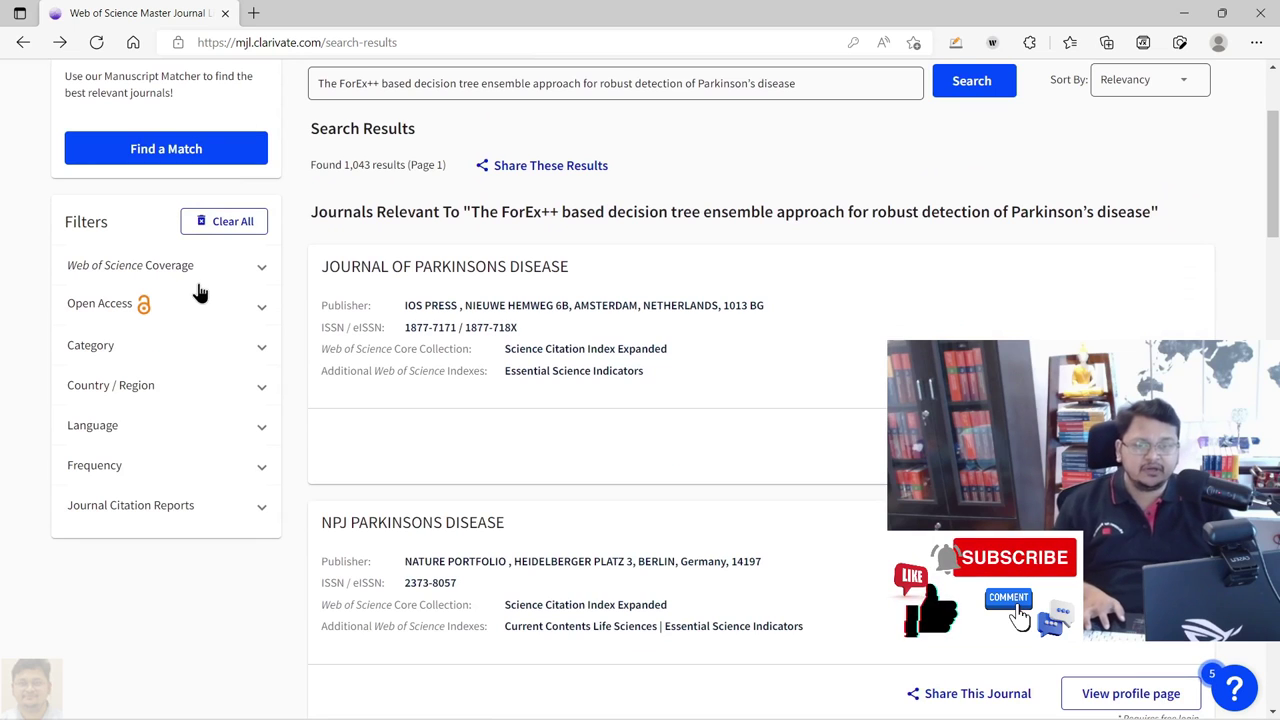
# - Filter the results by Web of Science Coverage to Science Citation Index Expanded (SCIE)
pyautogui.click(213, 276)
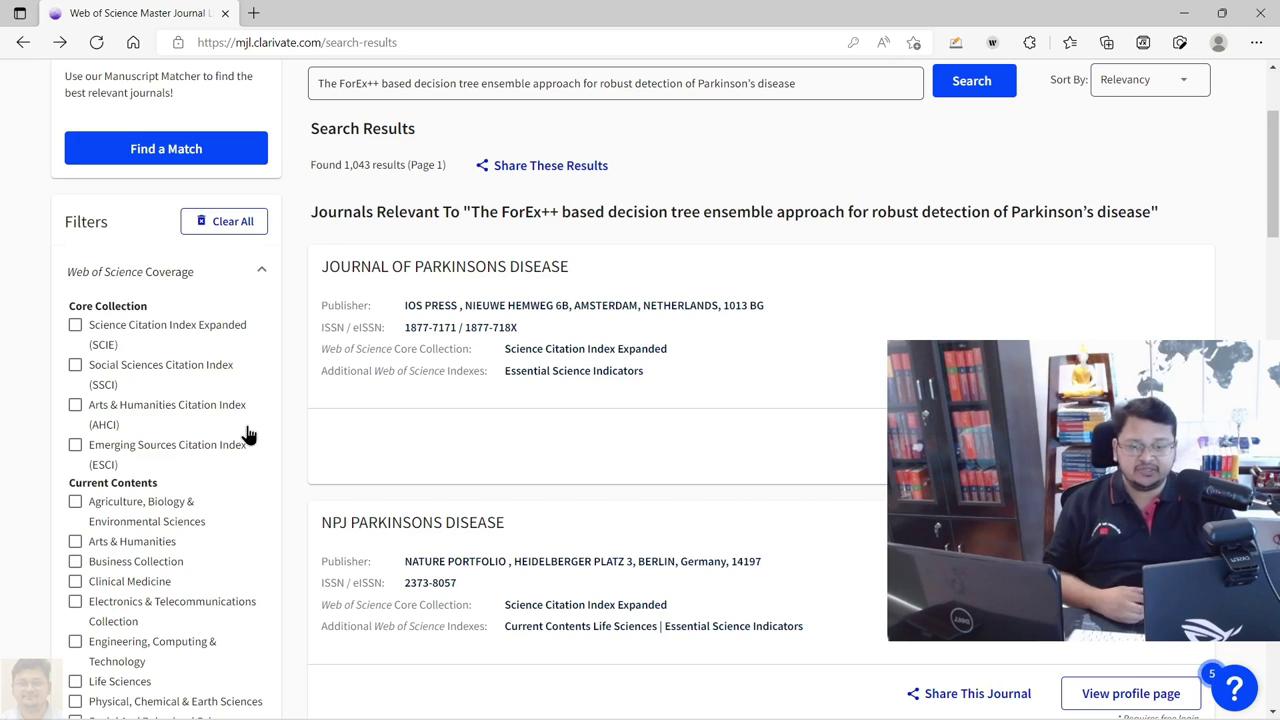
pyautogui.click(75, 326)
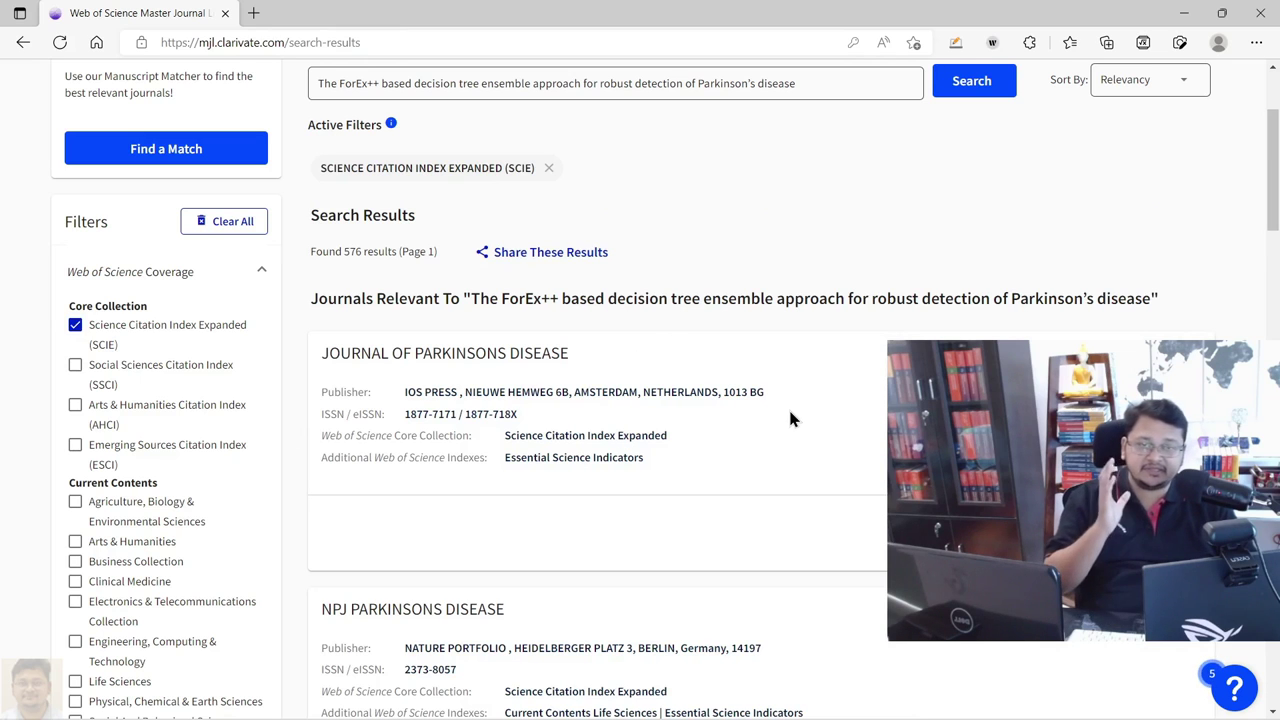
pyautogui.scroll(1, 791, 417)
pyautogui.scroll(2, 791, 418)
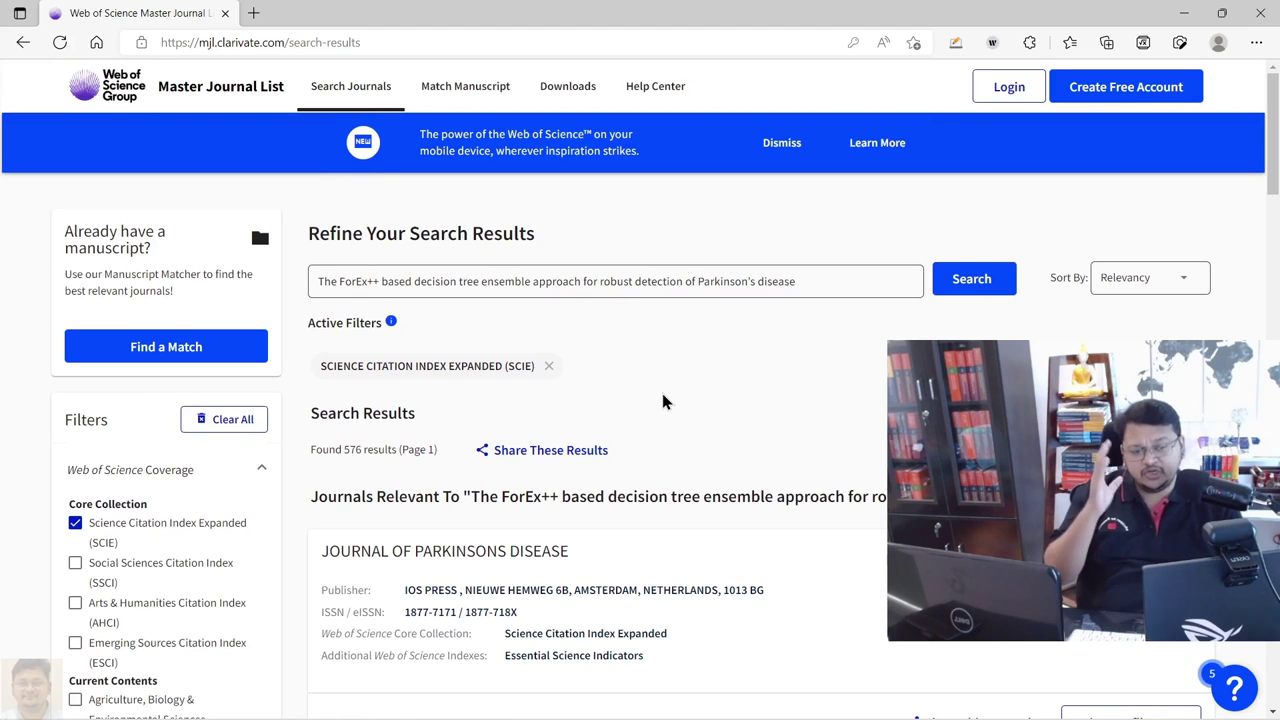
# - Scroll the filtered results and mark the 576-journal total near the pagination bar
pyautogui.scroll(-7, 662, 393)
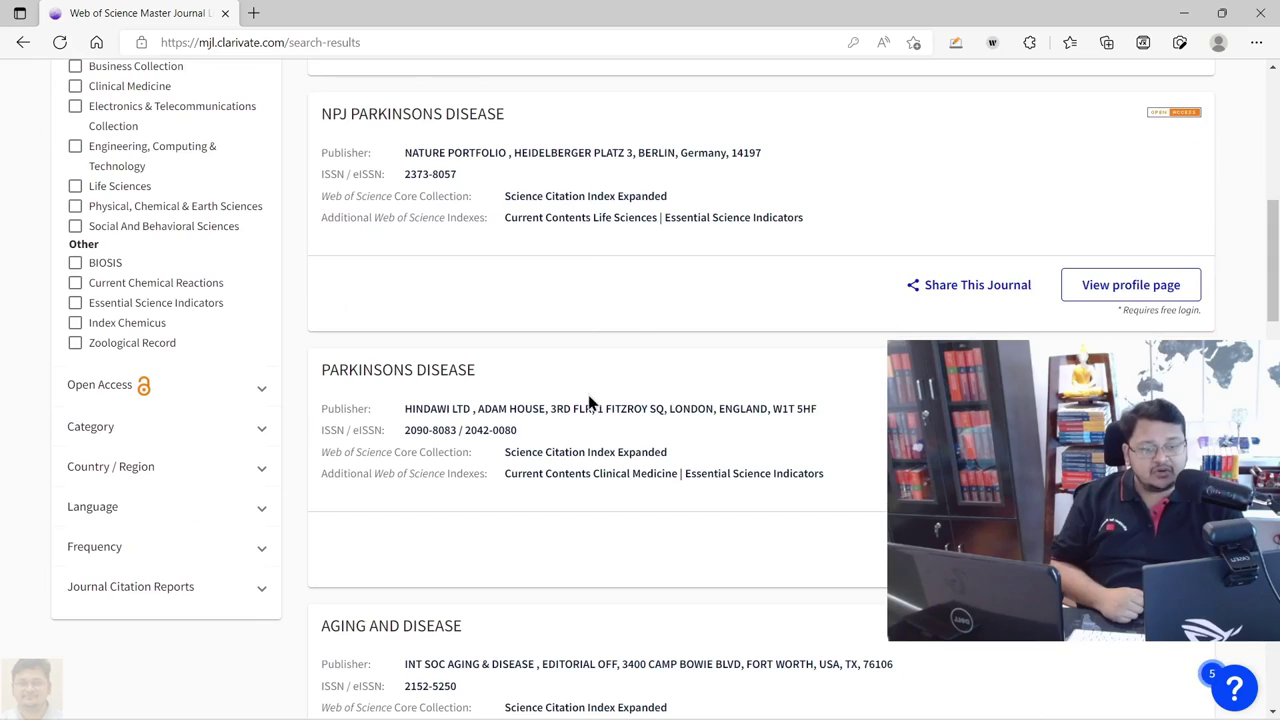
pyautogui.scroll(-1, 591, 400)
pyautogui.scroll(-18, 534, 375)
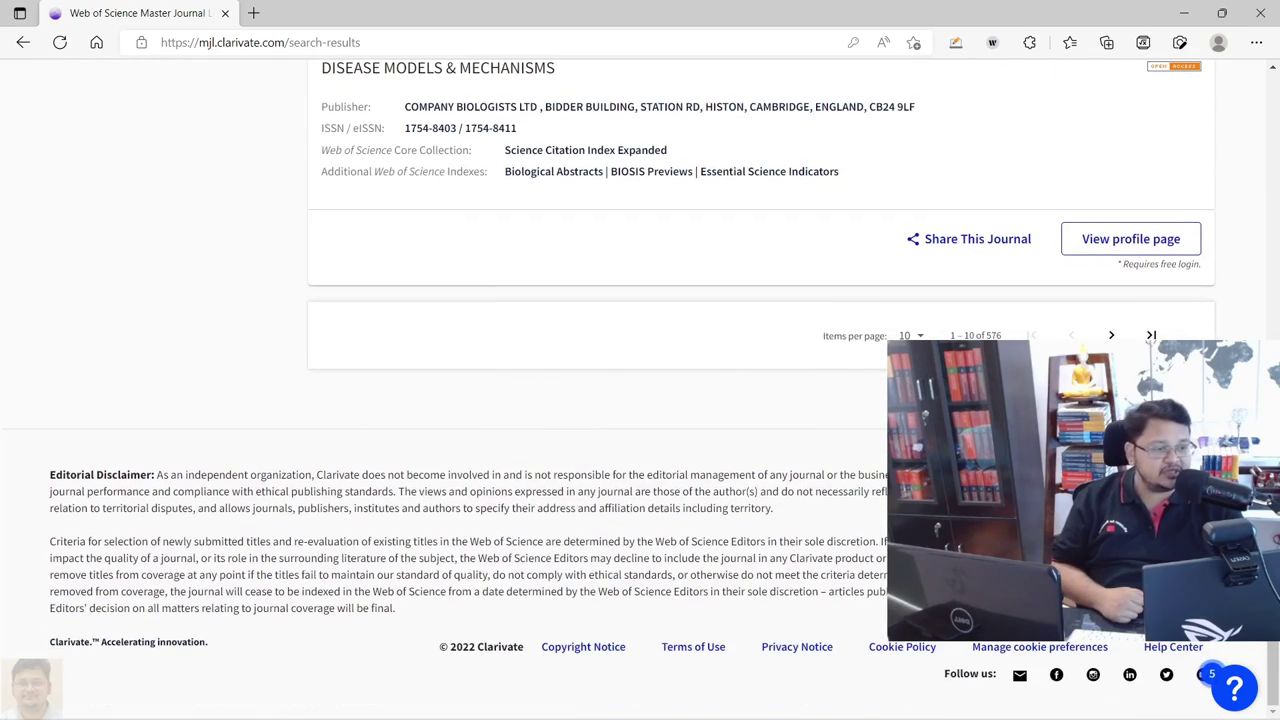
pyautogui.doubleClick(992, 335)
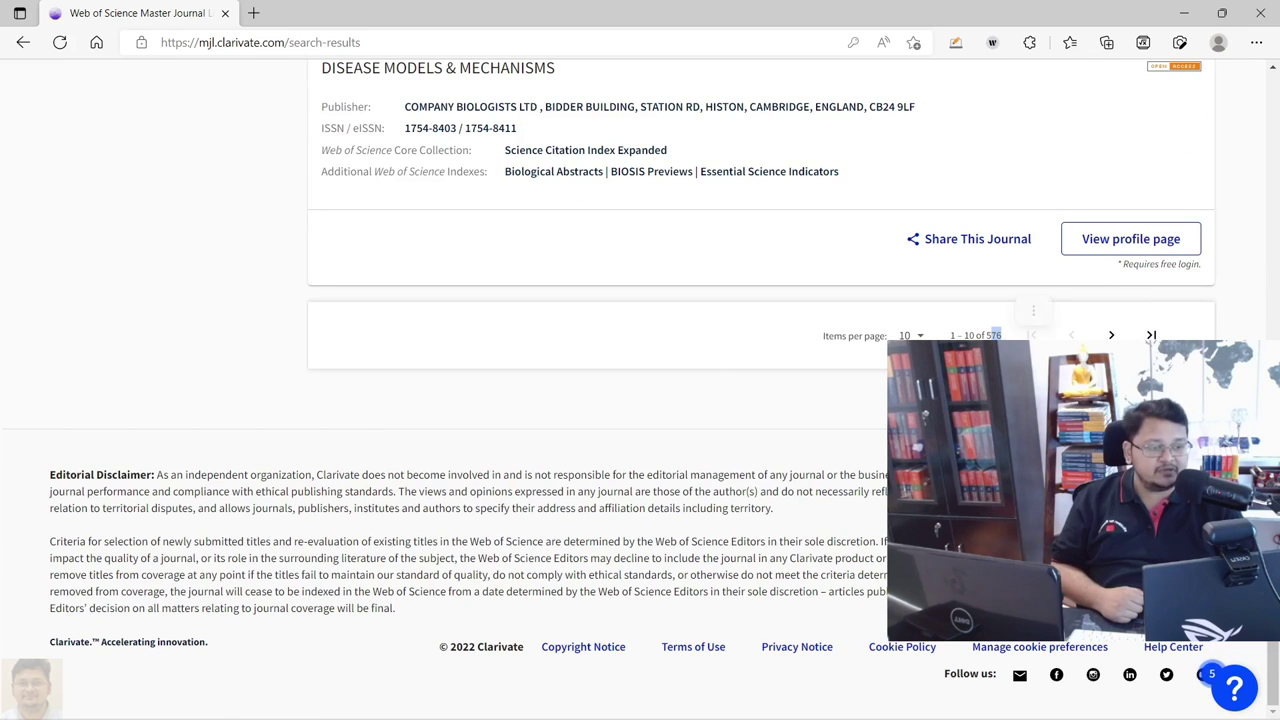
pyautogui.scroll(4, 829, 366)
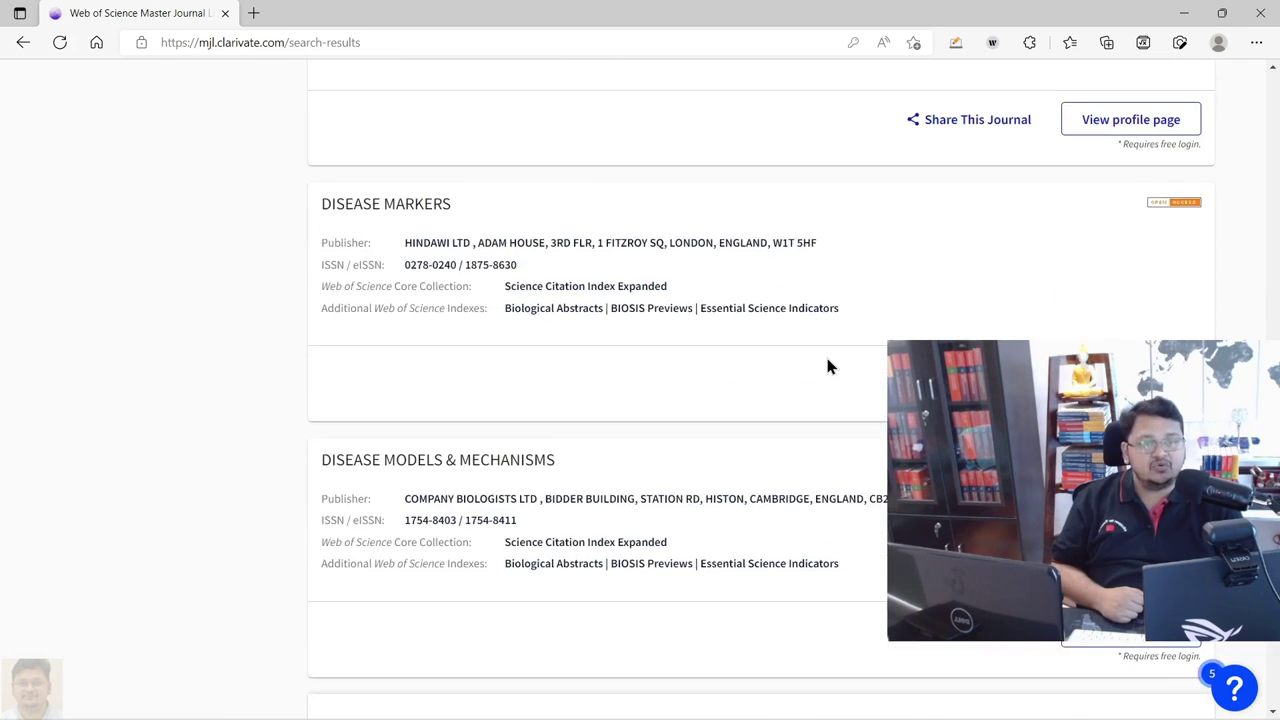
pyautogui.scroll(2, 723, 509)
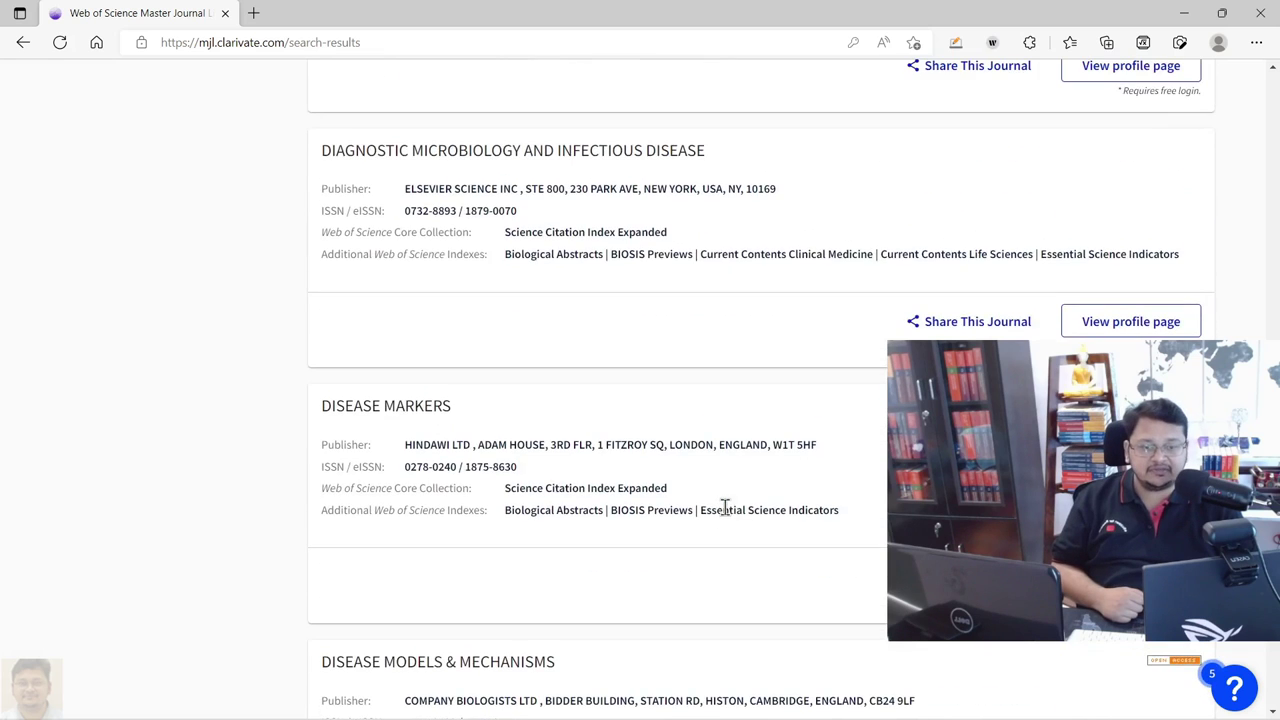
pyautogui.scroll(-6, 723, 509)
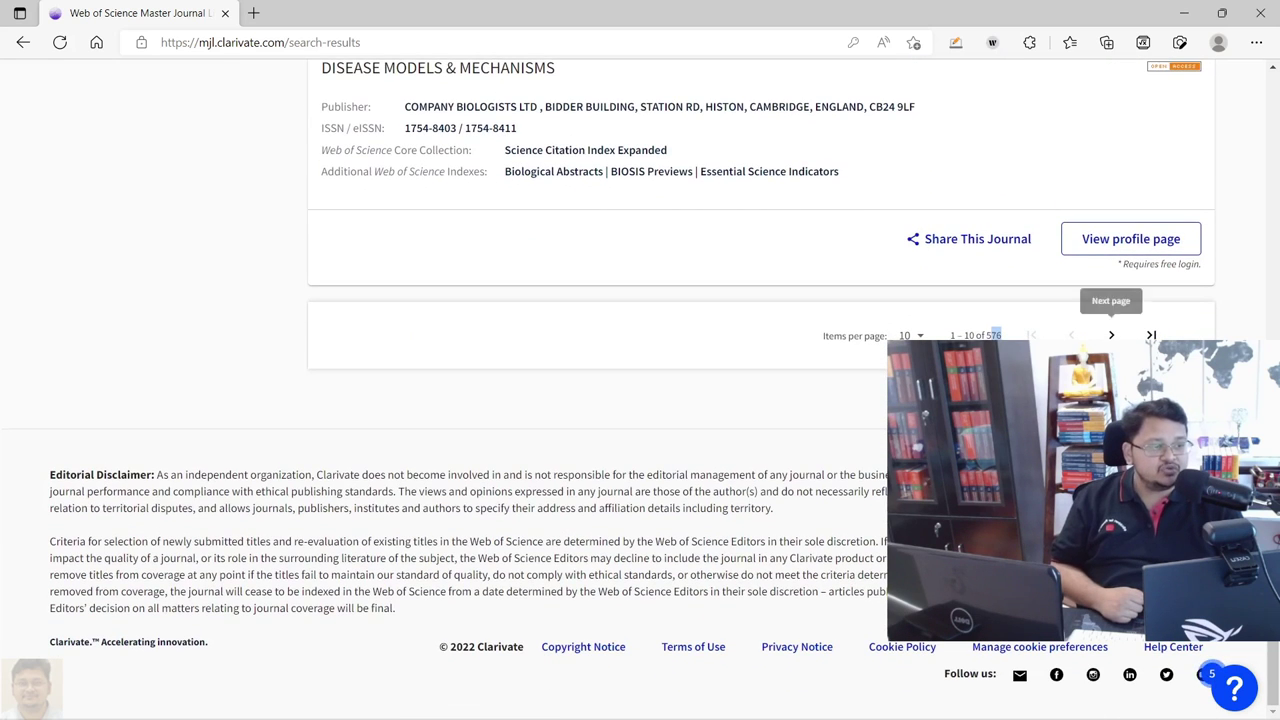
# - Go to page 2 of the 576 SCIE-filtered journal results
pyautogui.click(1111, 335)
pyautogui.scroll(-4, 640, 390)
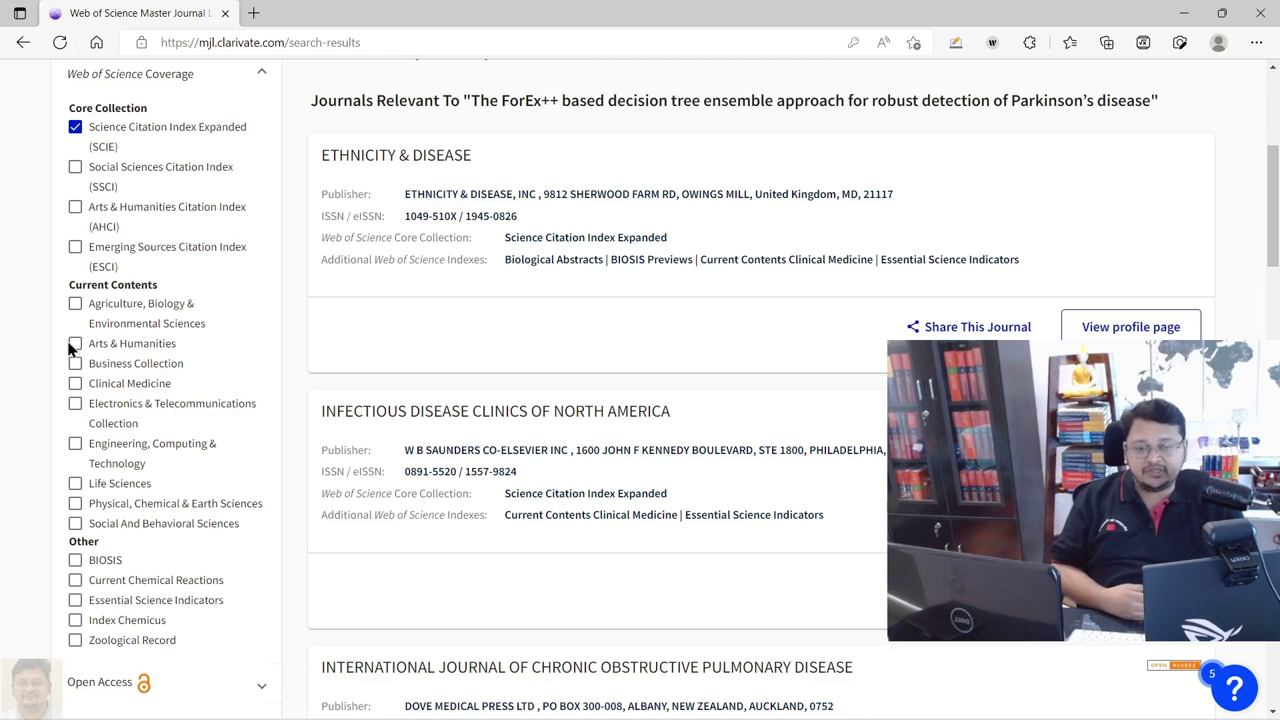
pyautogui.scroll(-3, 114, 380)
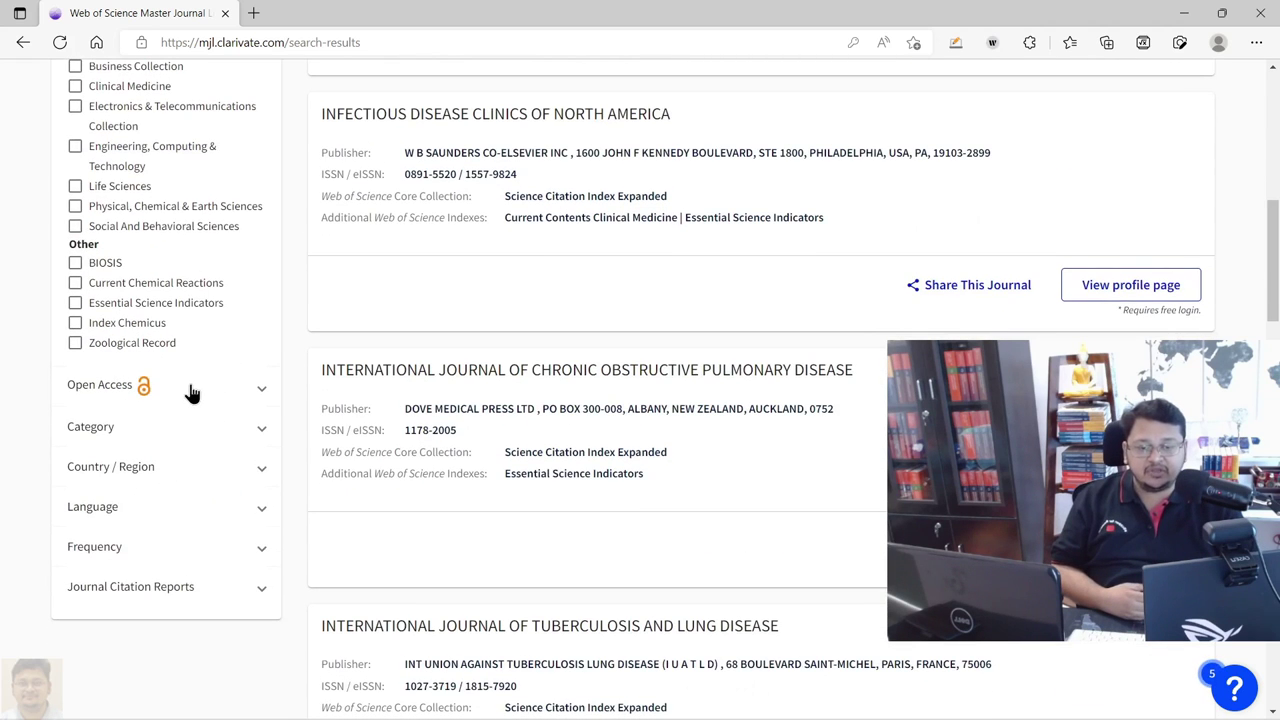
# - Expand the Open Access filter options and scroll through page 2 of the results
pyautogui.click(193, 388)
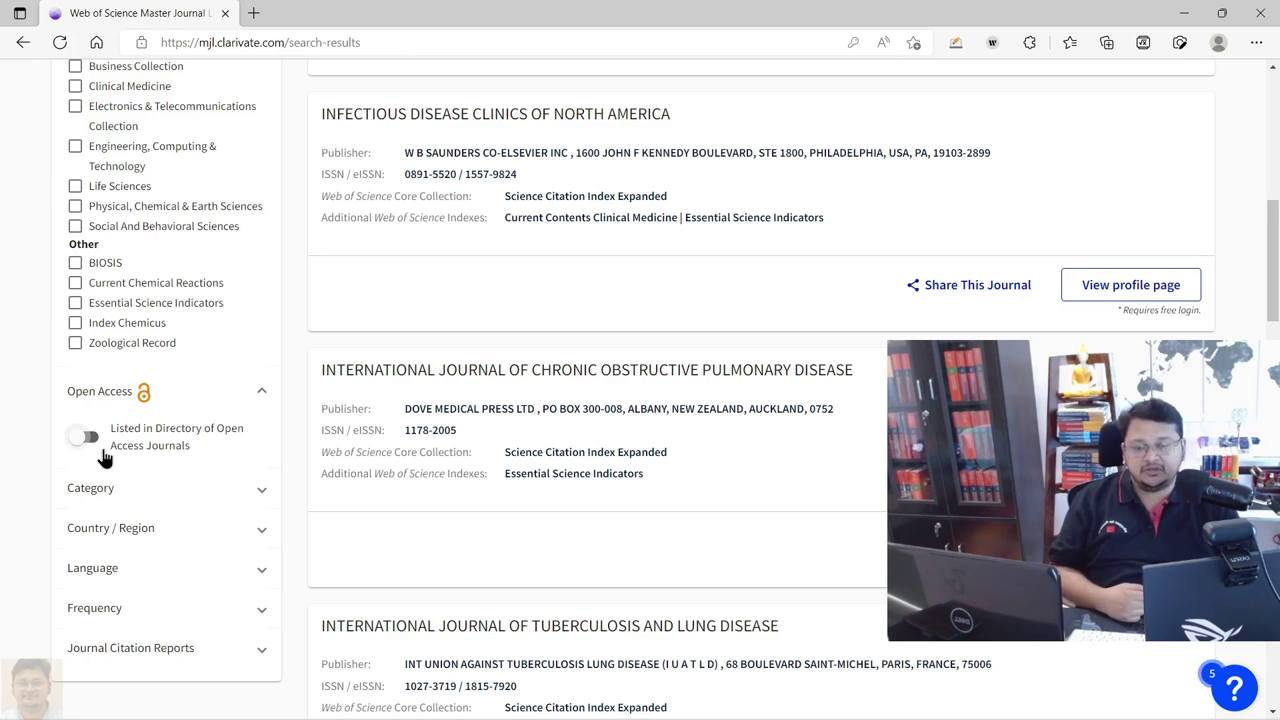
pyautogui.scroll(-2, 129, 466)
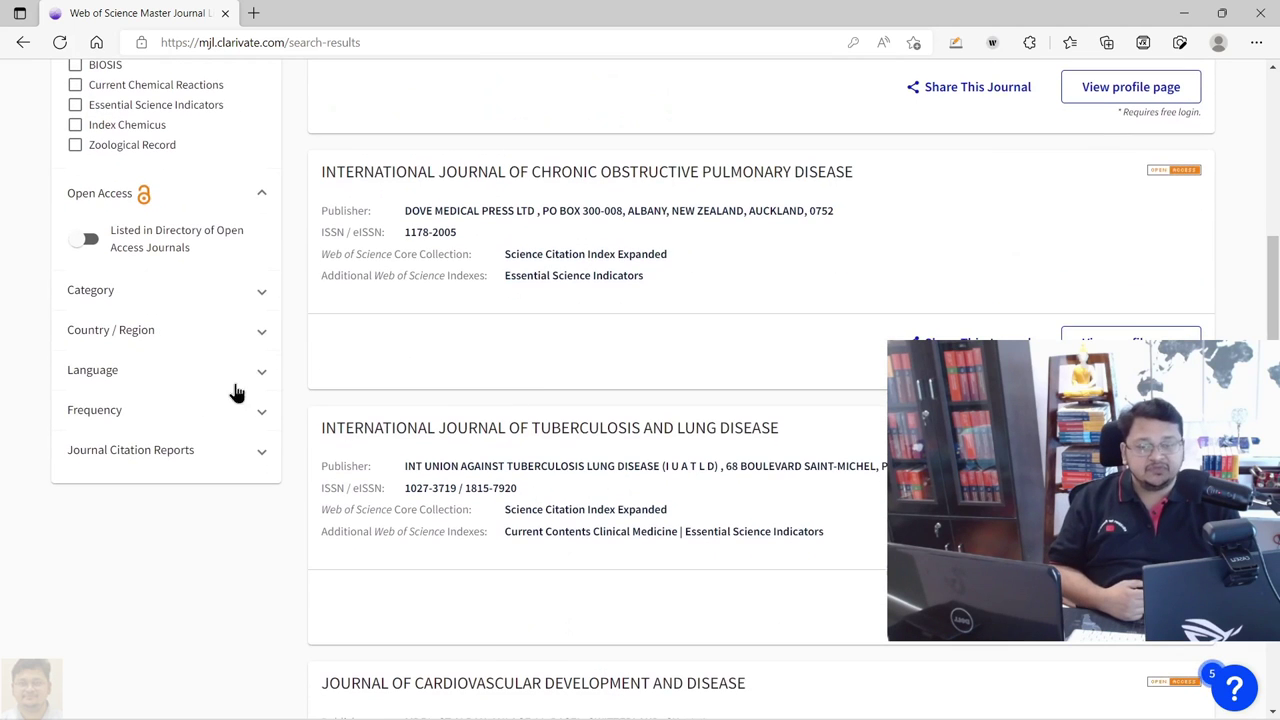
pyautogui.scroll(-2, 824, 514)
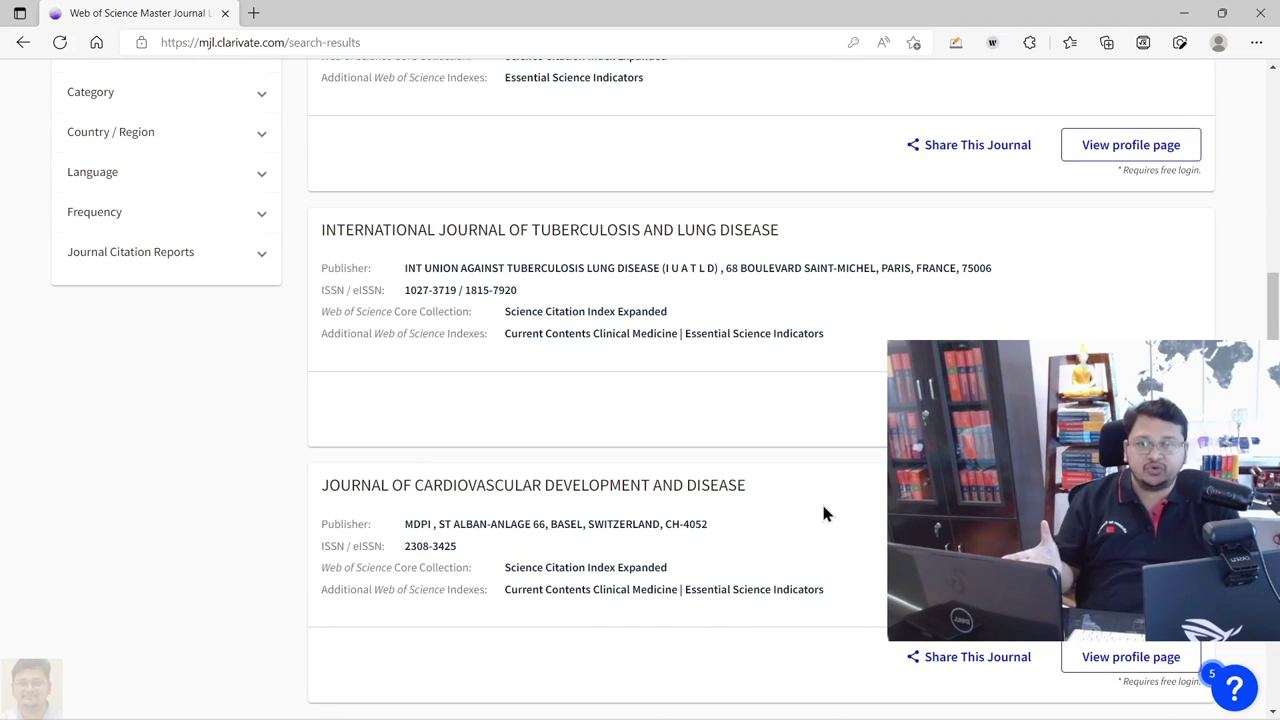
pyautogui.scroll(10, 824, 514)
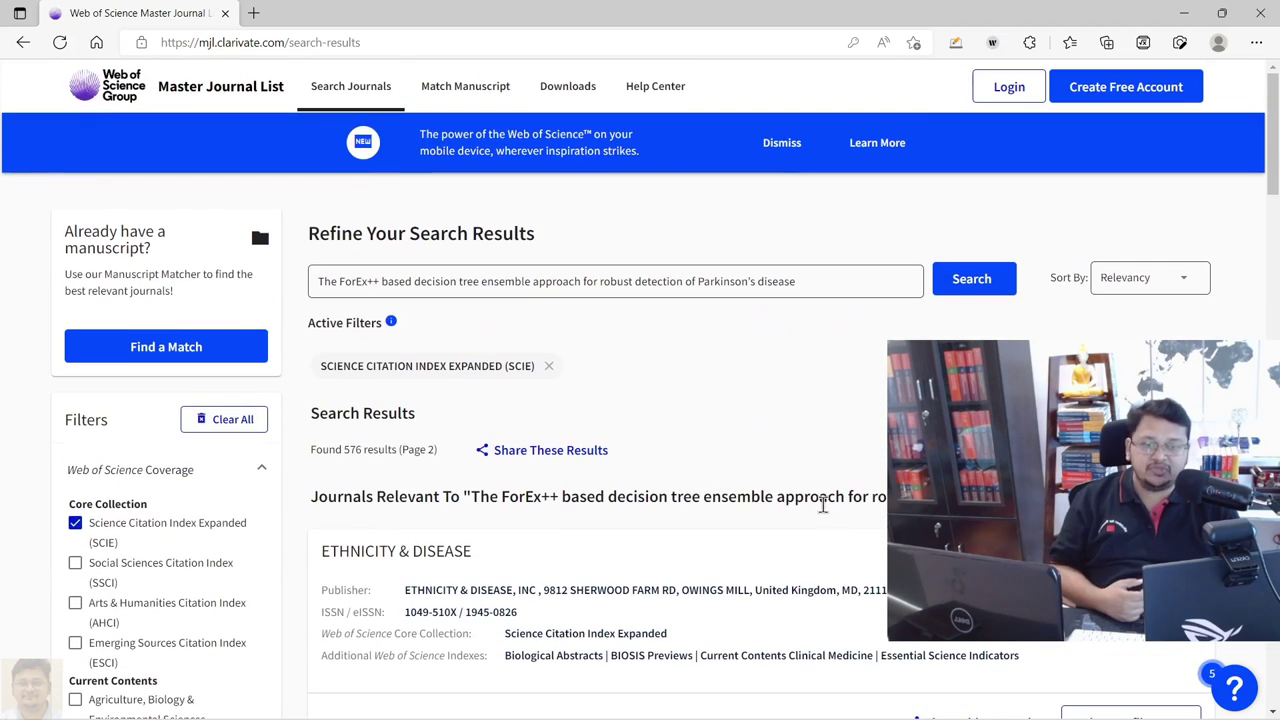